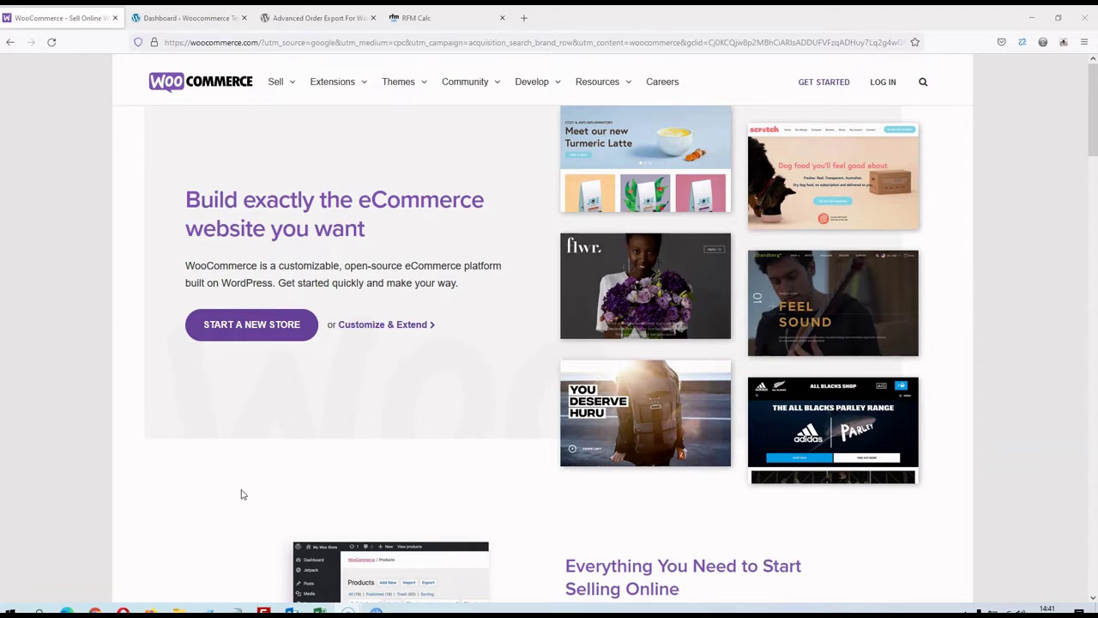
scroll(677, 296, down, 1)
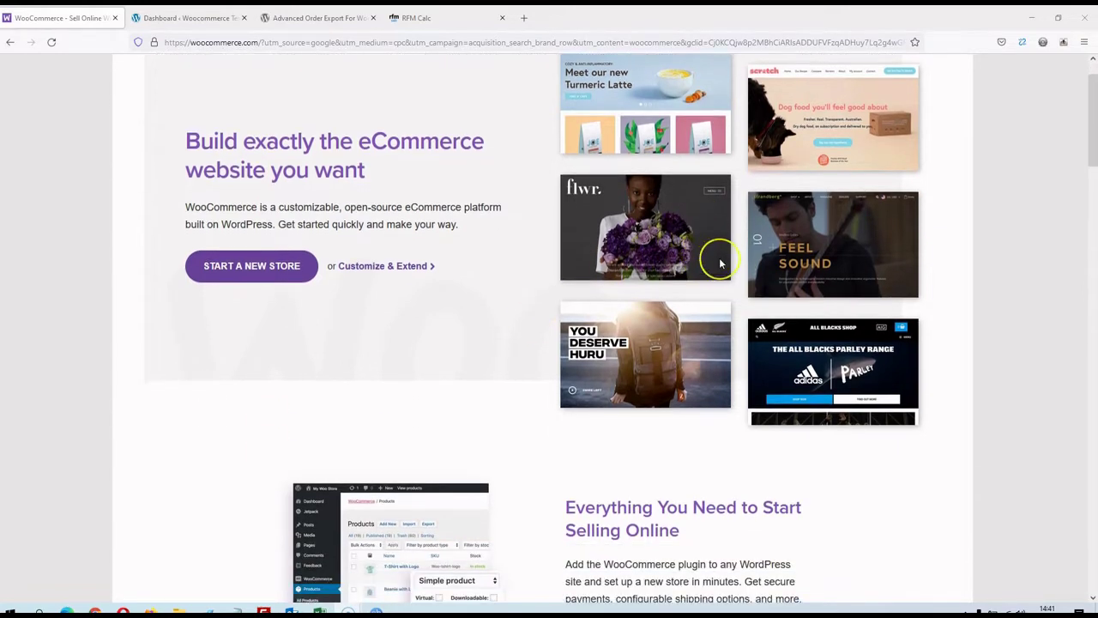
scroll(637, 266, up, 1)
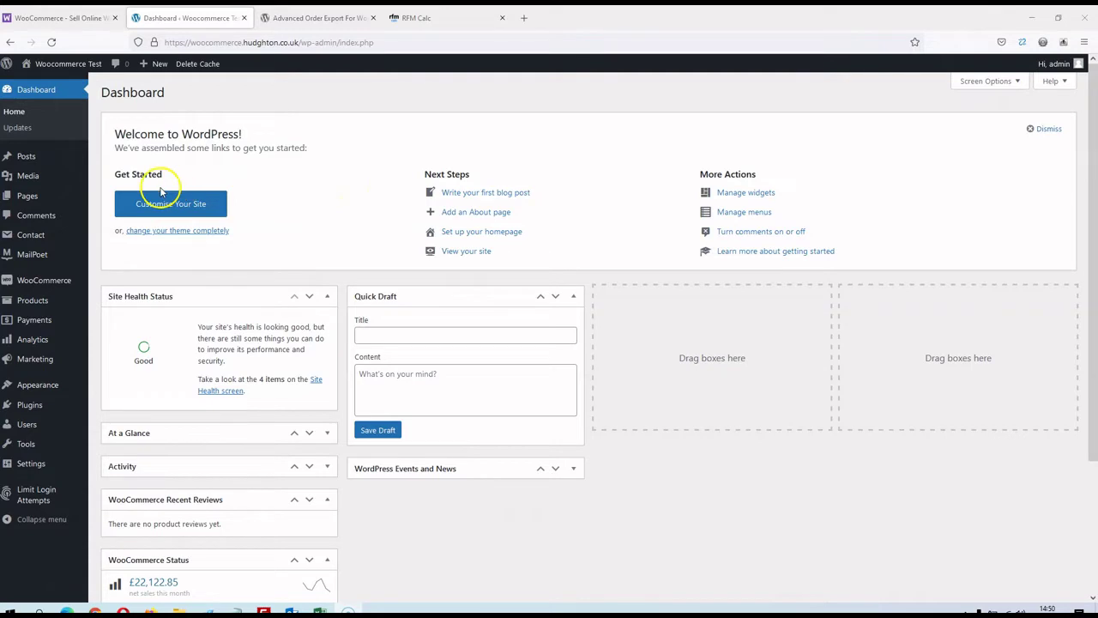
Open the WooCommerce home page in the WordPress admin and review the store overview.
mouse_move(49, 279)
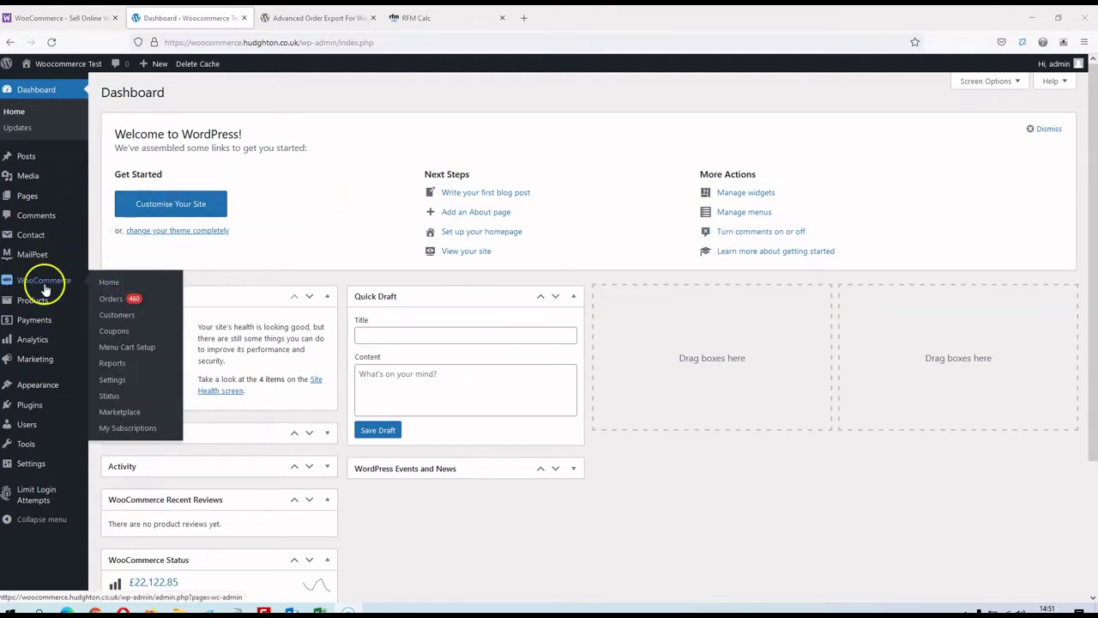
click(117, 281)
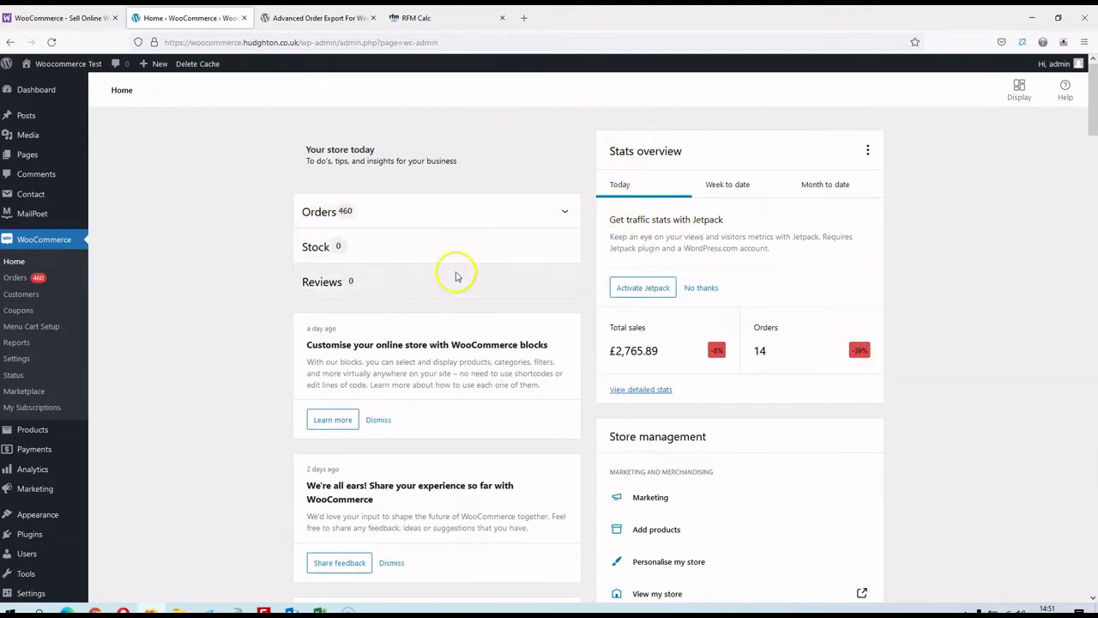
scroll(490, 326, down, 4)
scroll(490, 325, up, 4)
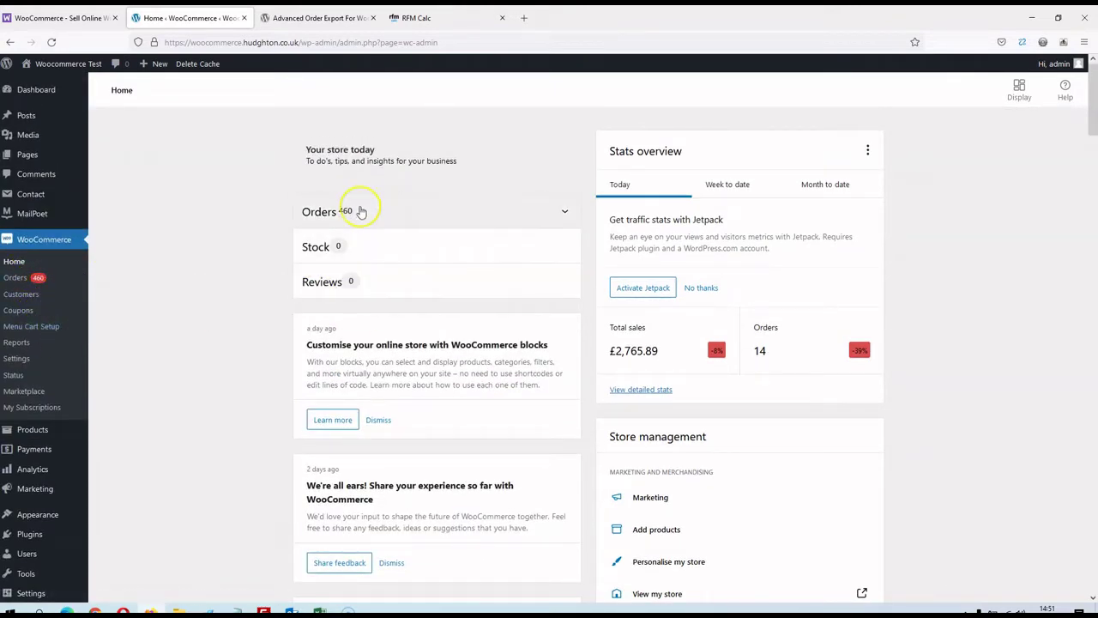
scroll(86, 373, down, 2)
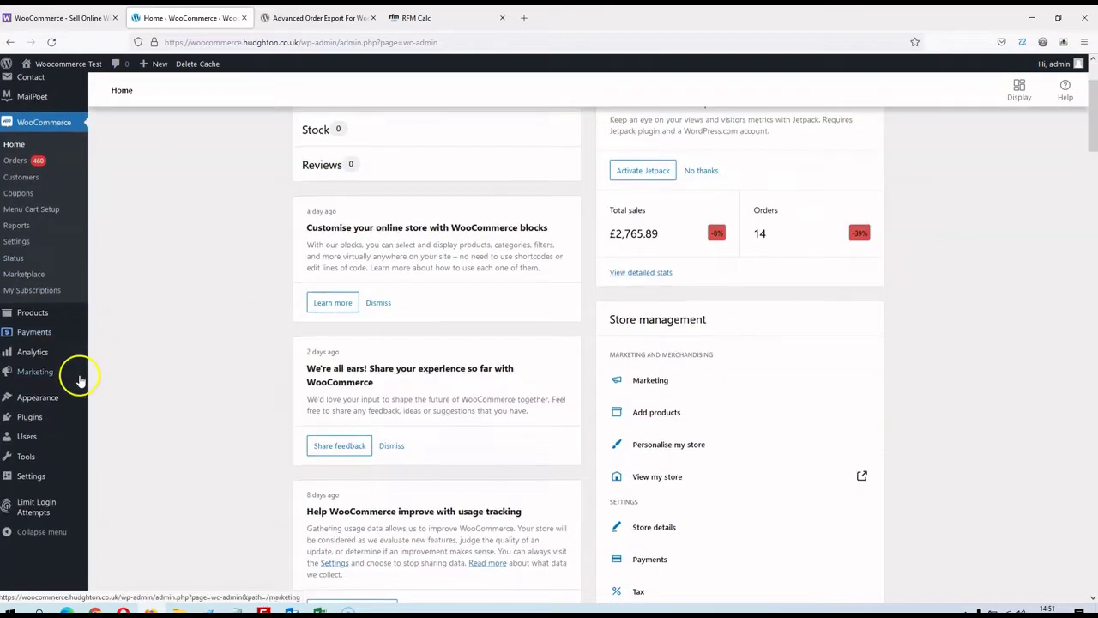
Open the list of installed plugins and review which ones the site has.
mouse_move(37, 420)
click(127, 419)
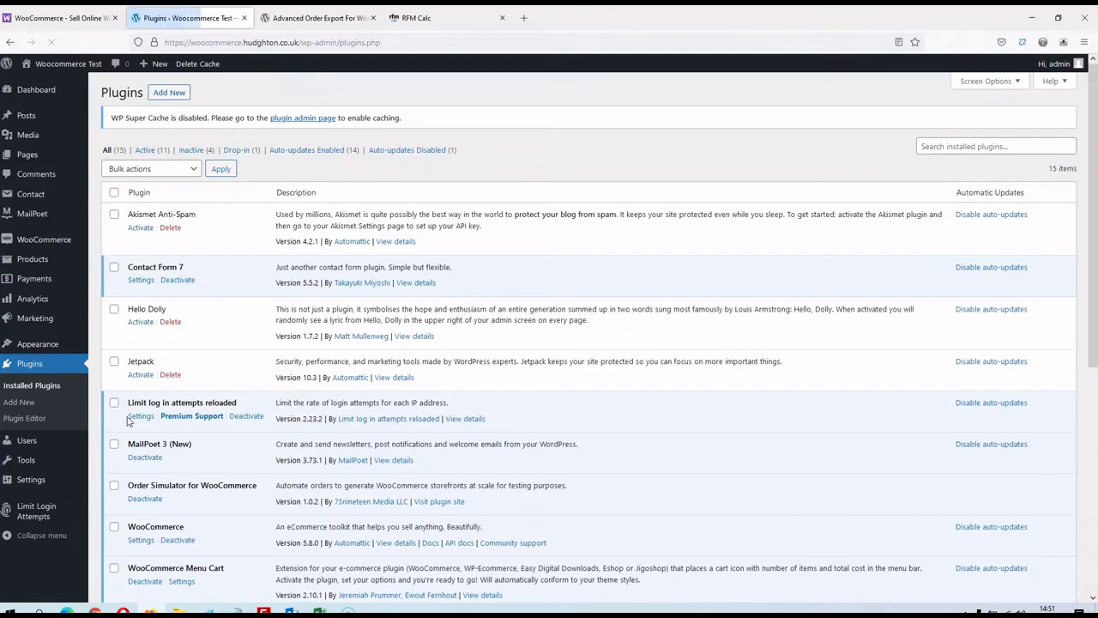
scroll(407, 348, down, 1)
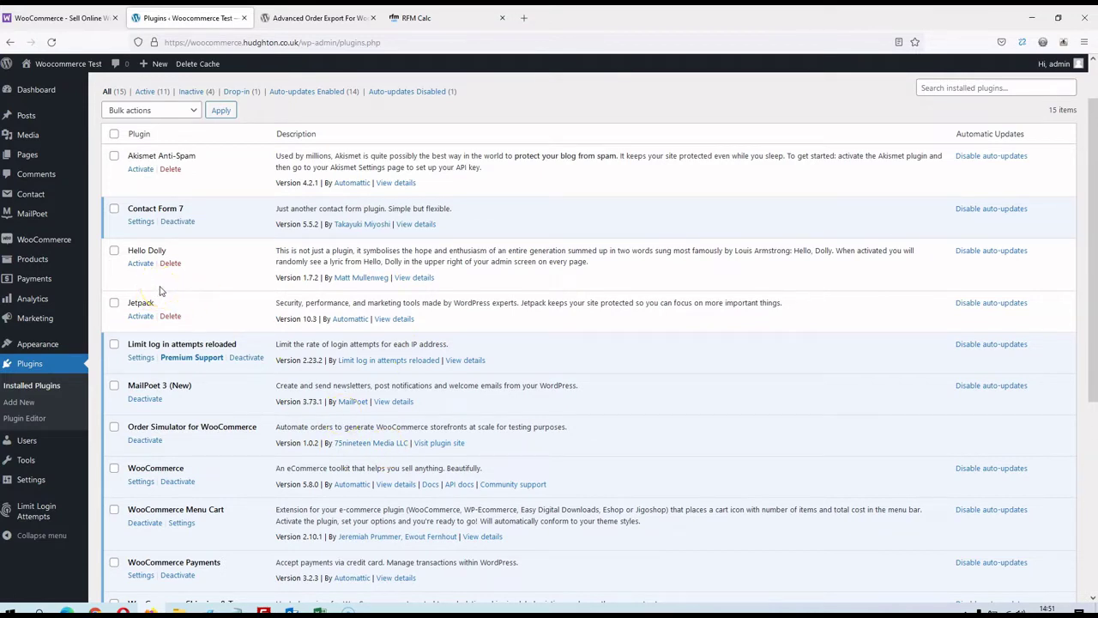
Open the WooCommerce orders list and look through the recent orders.
mouse_move(44, 240)
click(108, 258)
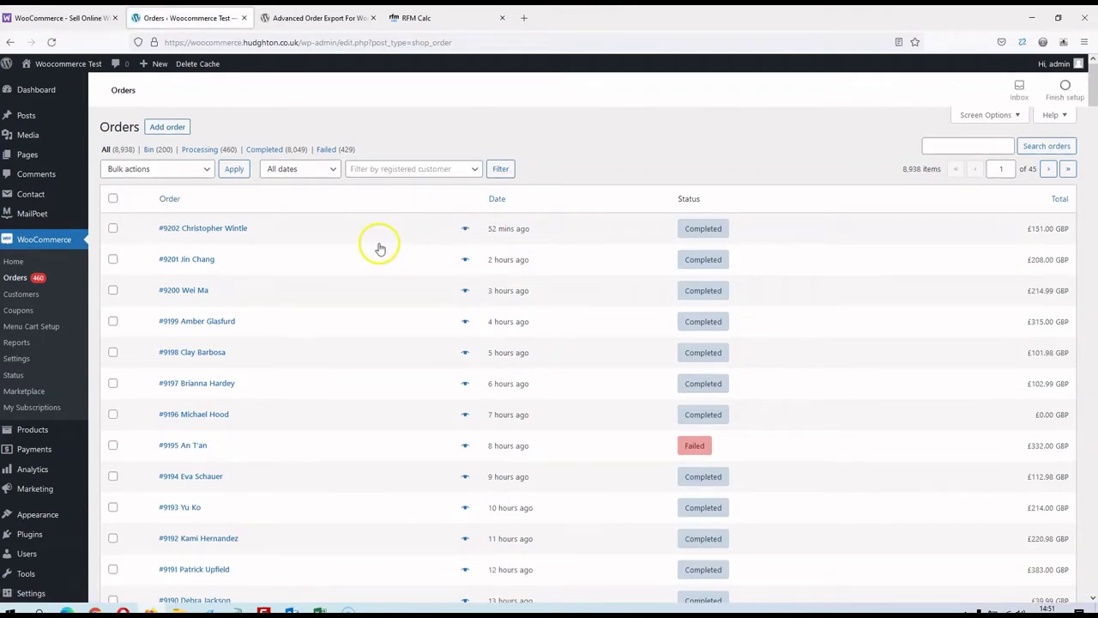
scroll(380, 249, down, 8)
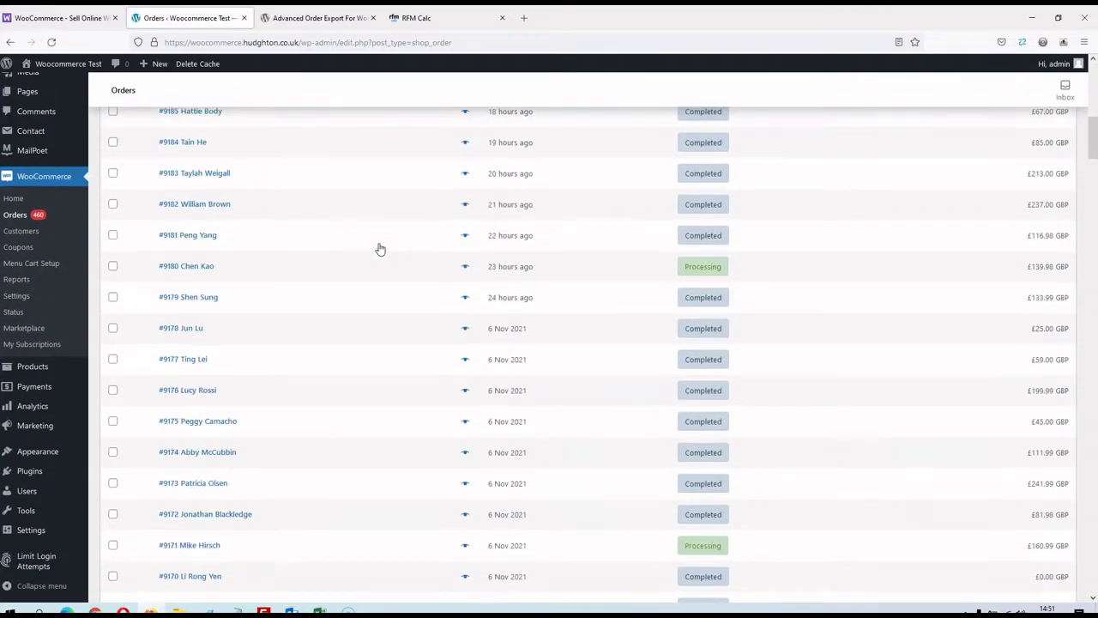
scroll(380, 248, down, 2)
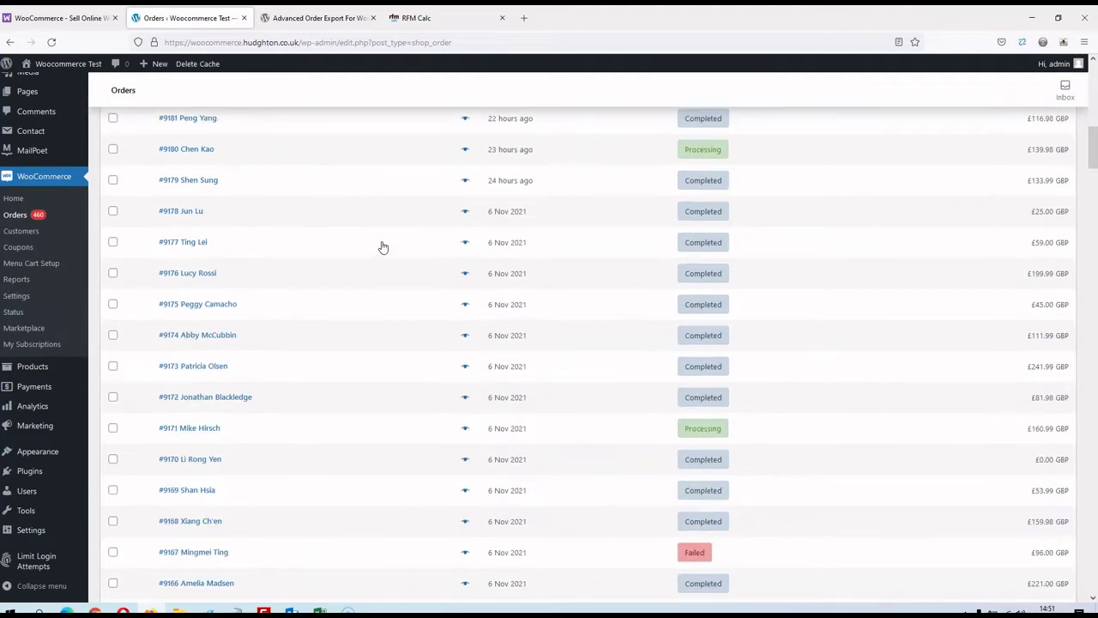
scroll(312, 362, up, 5)
scroll(283, 292, up, 5)
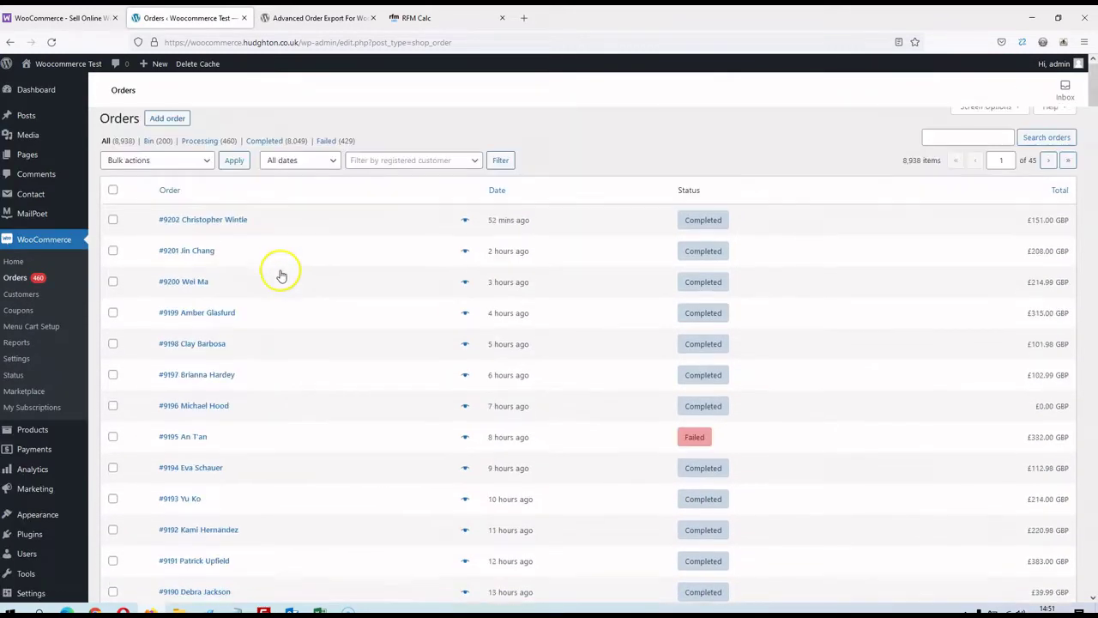
Open the newest order, review its customer details and purchased products, and return to the orders list.
click(235, 232)
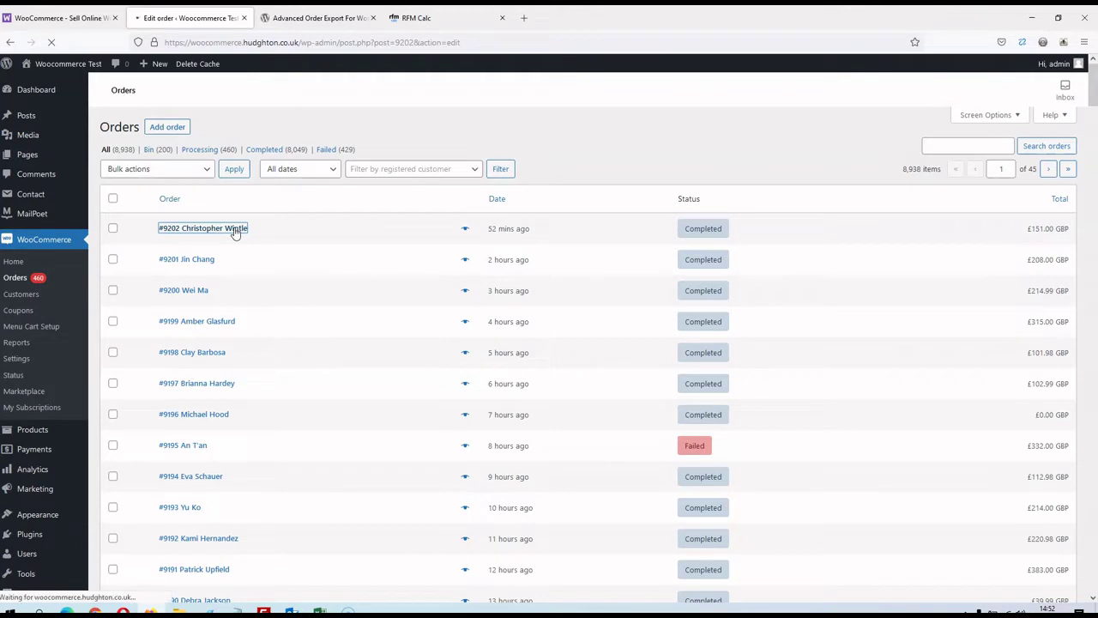
scroll(399, 307, down, 2)
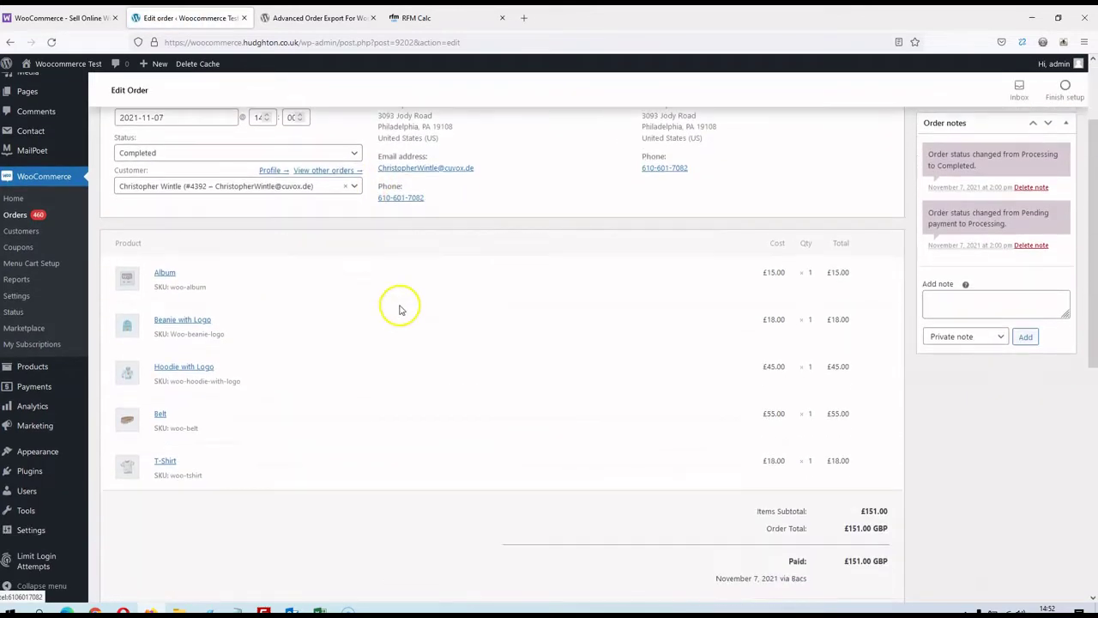
scroll(283, 356, down, 1)
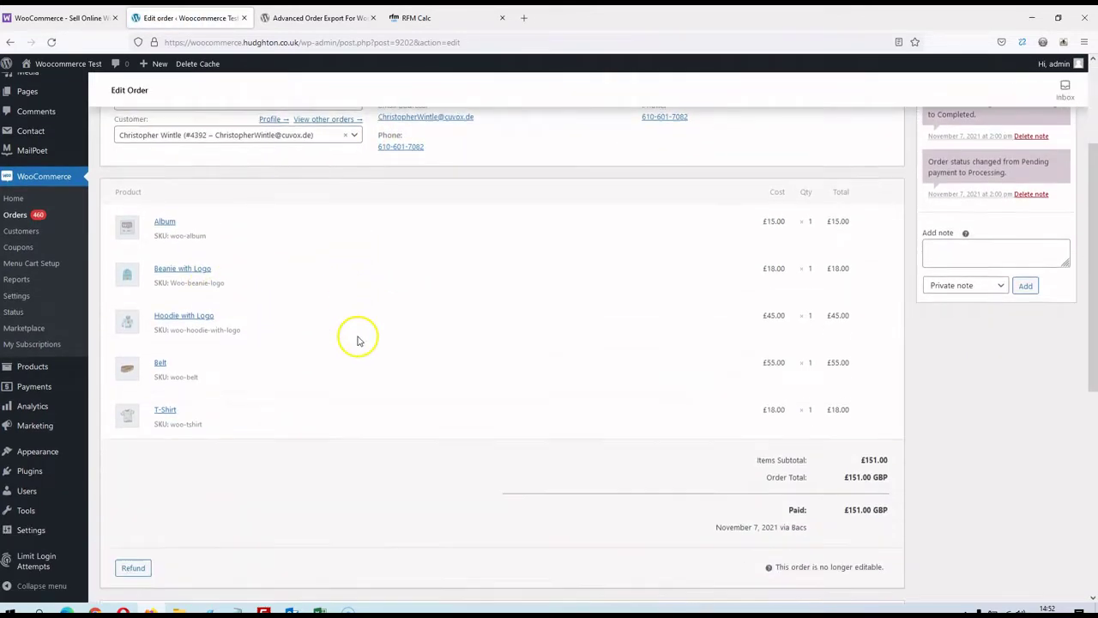
scroll(811, 401, up, 3)
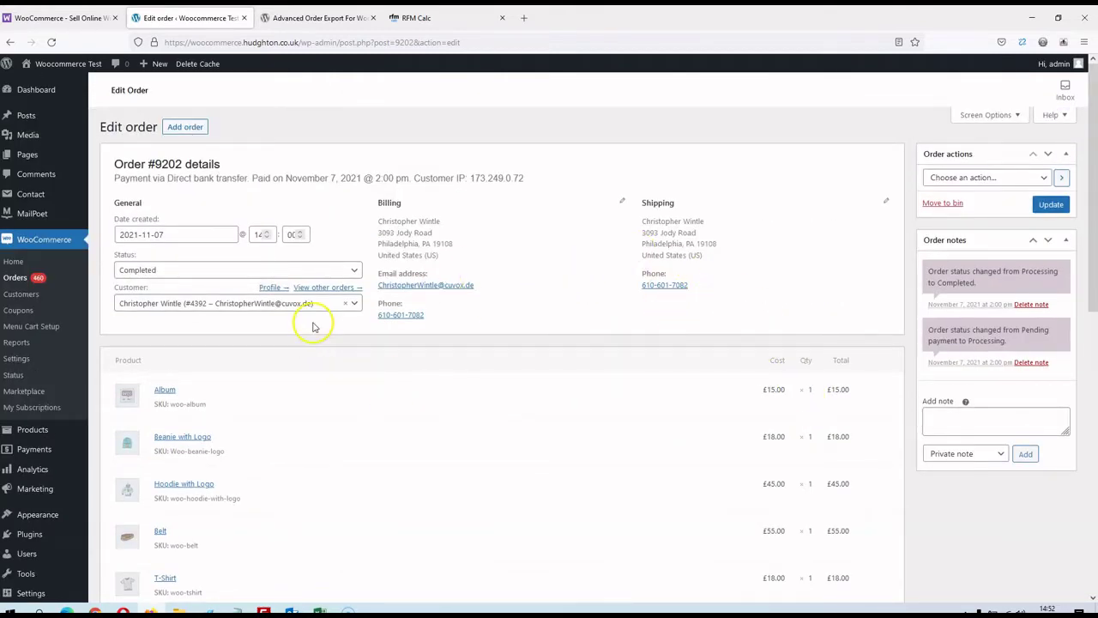
click(25, 280)
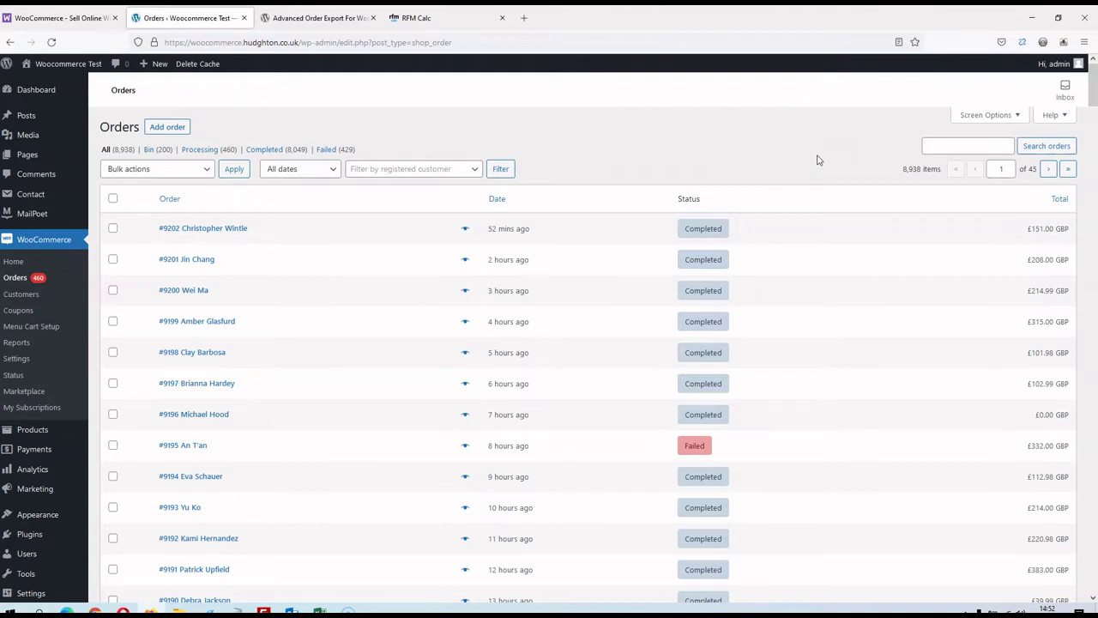
Copy the plugin name "Advanced Order Export For WooCommerce" from its WordPress.org page.
click(790, 164)
click(788, 155)
click(327, 19)
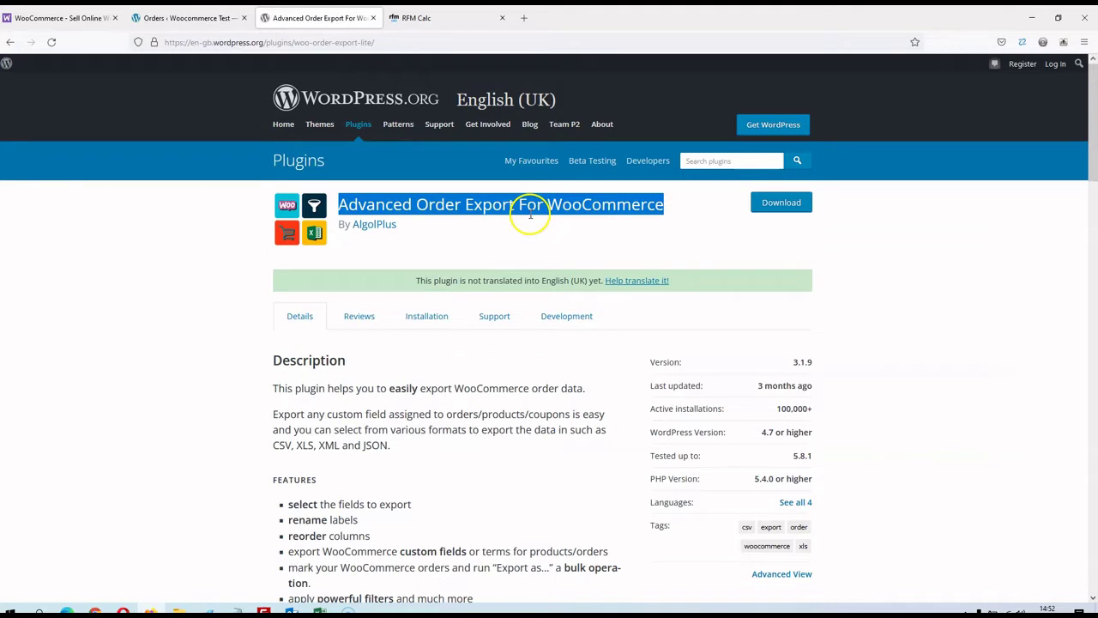
click(705, 222)
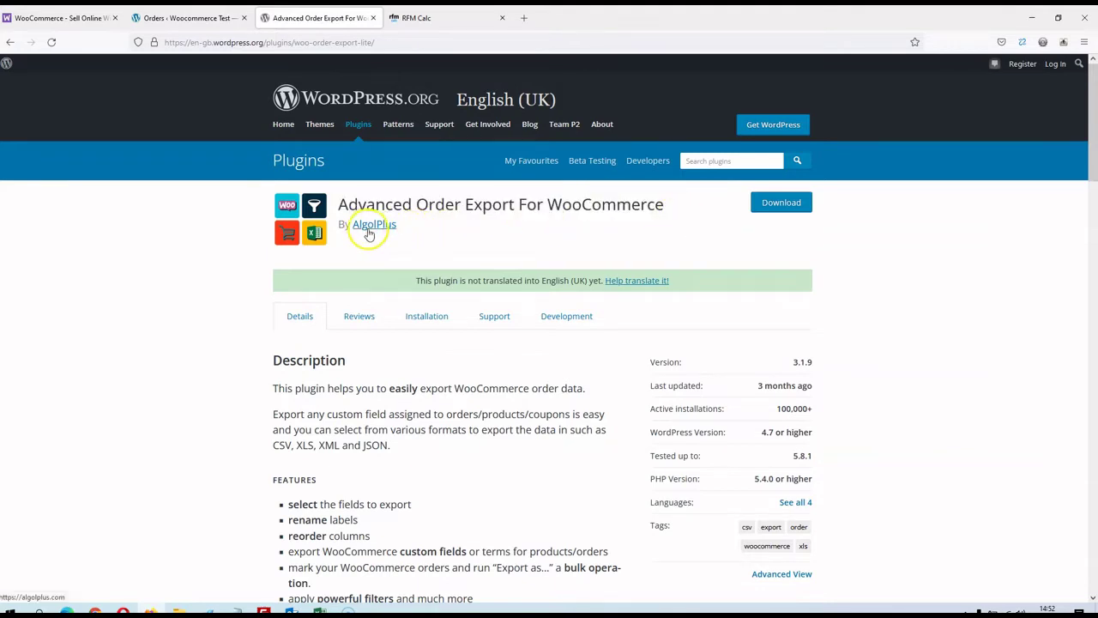
drag(657, 206, 341, 199)
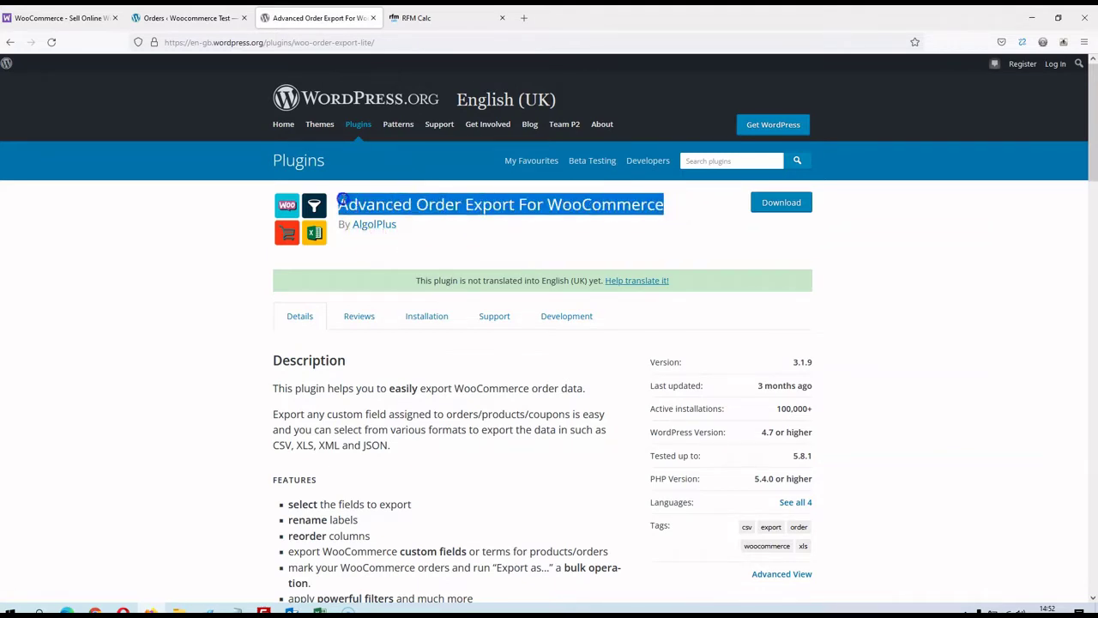
scroll(699, 421, down, 1)
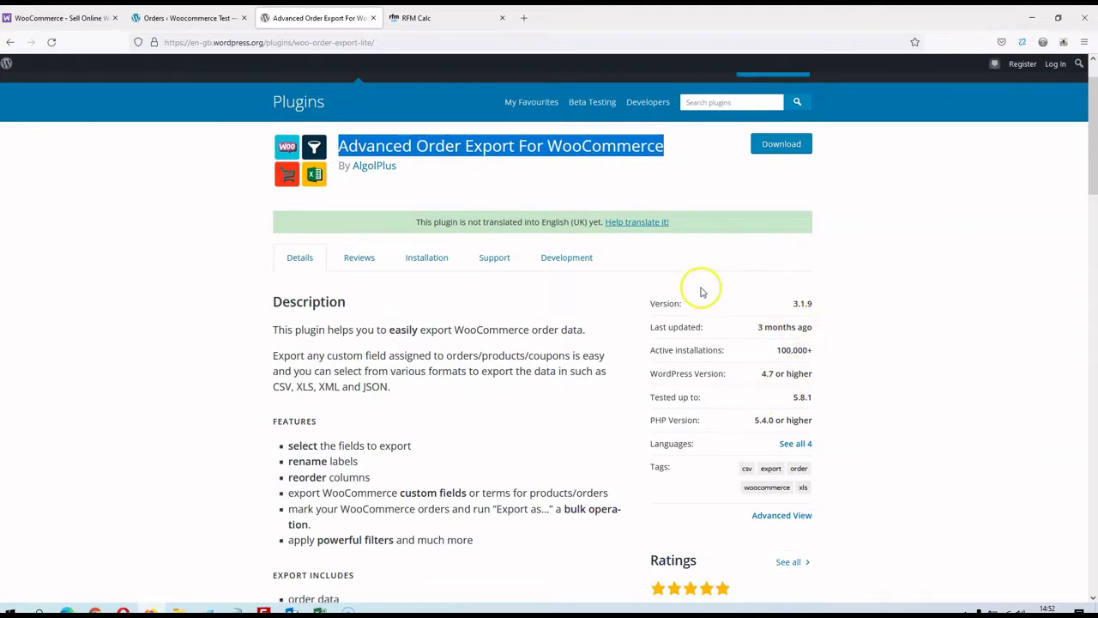
scroll(677, 248, up, 1)
right_click(606, 210)
click(619, 217)
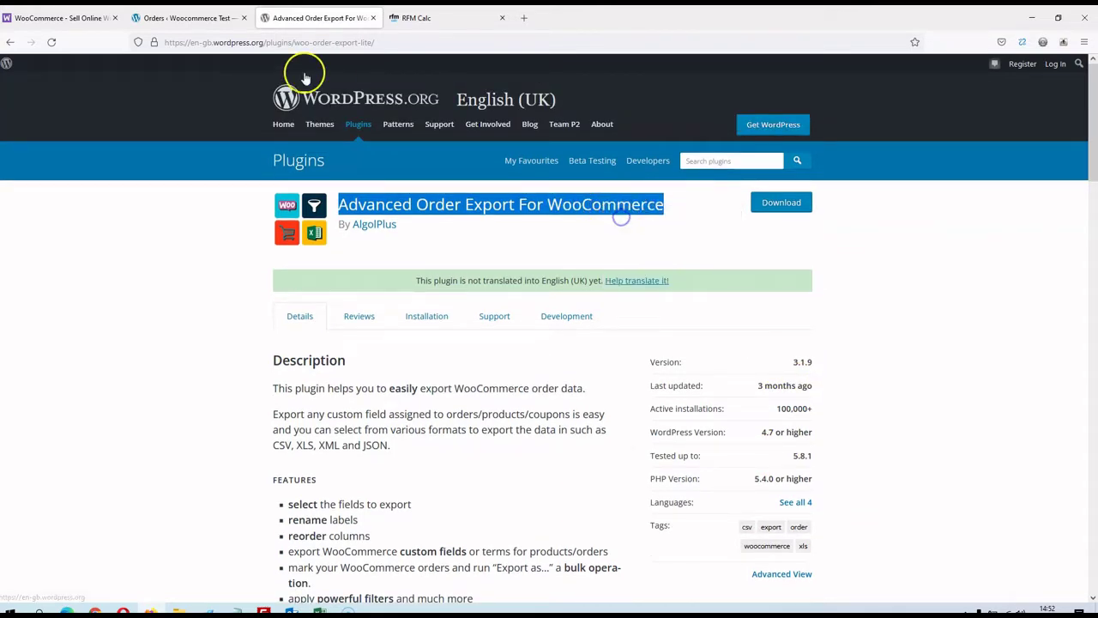
Return to the store's WordPress admin and search the new plugins for "Advanced Order Export For WooCommerce".
click(187, 19)
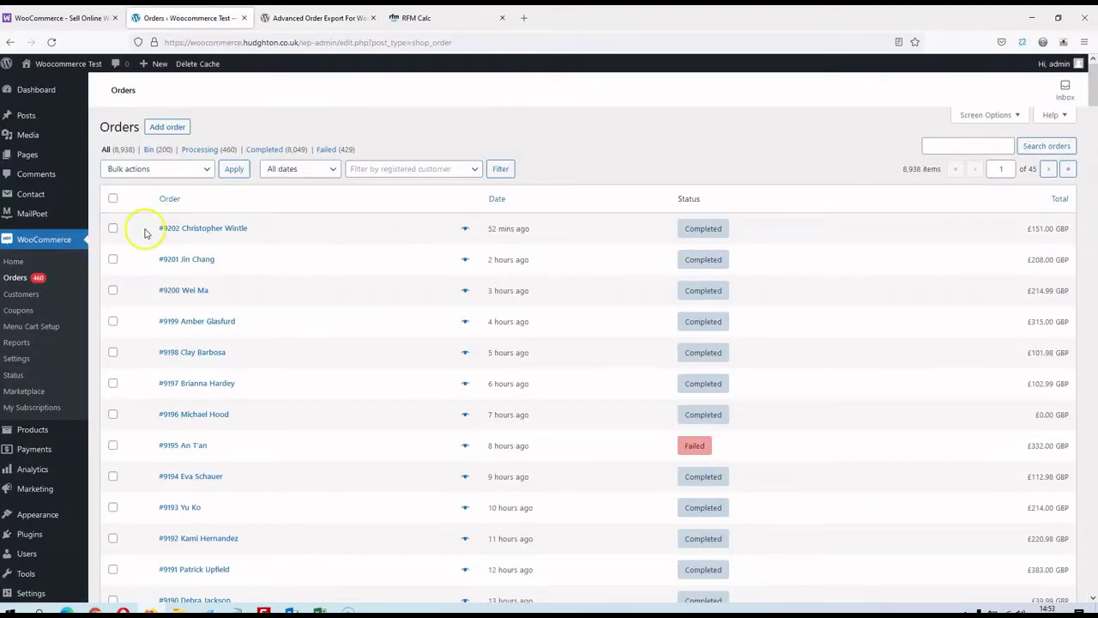
scroll(69, 386, down, 2)
mouse_move(30, 474)
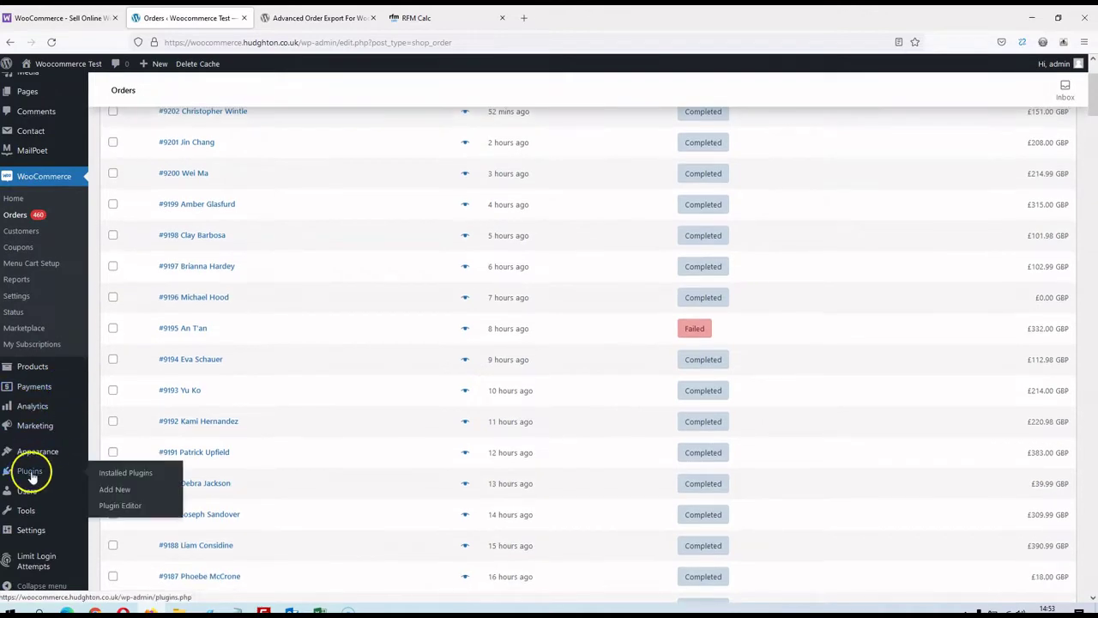
click(118, 496)
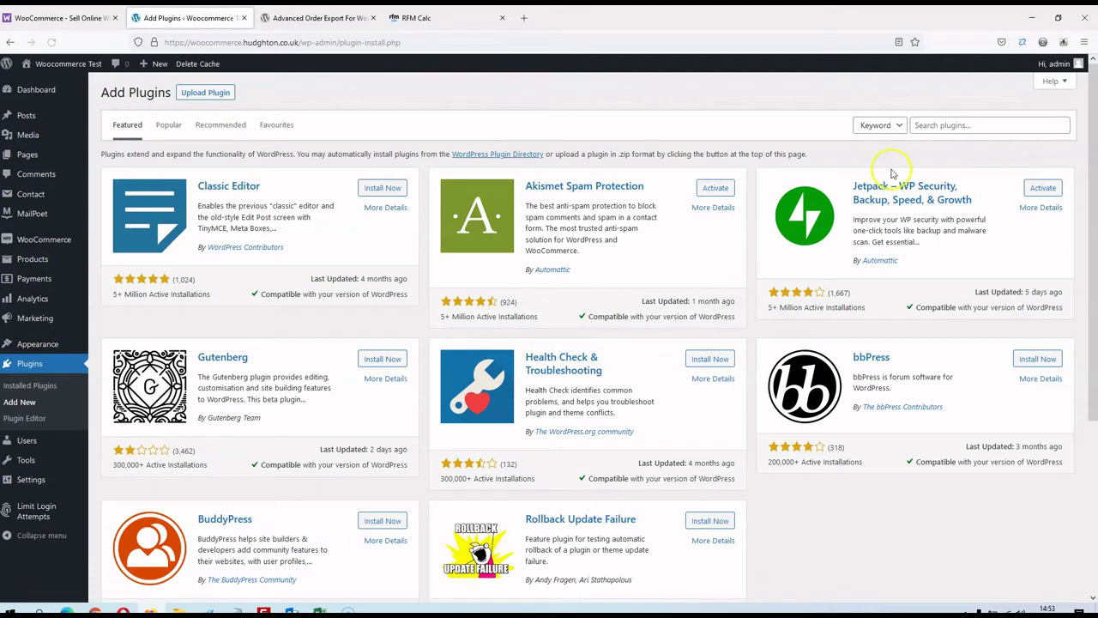
click(963, 129)
right_click(963, 130)
click(981, 215)
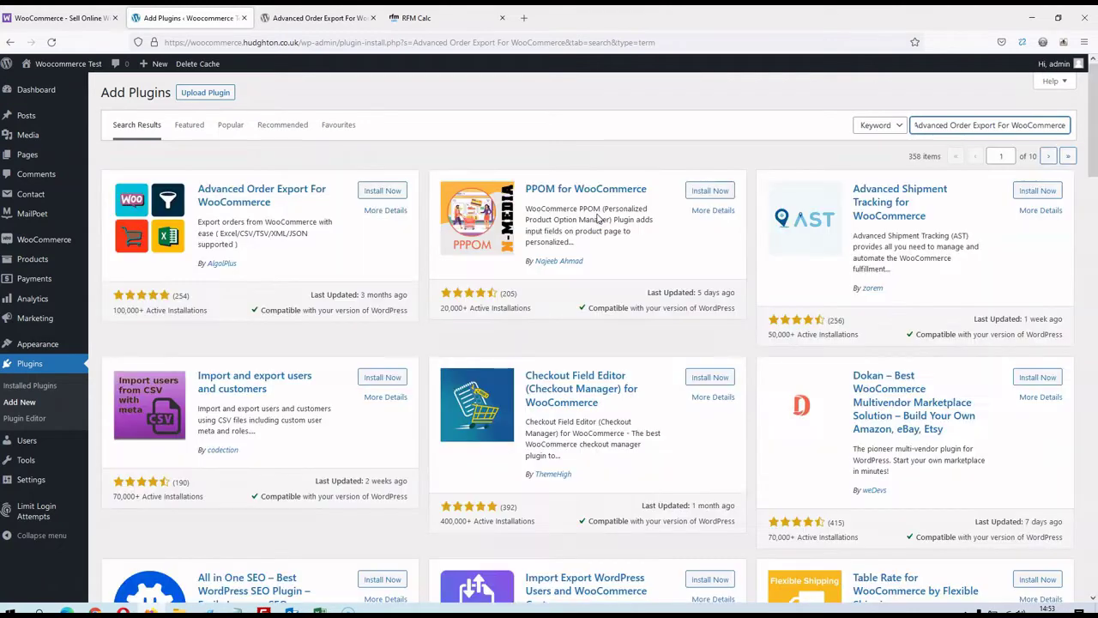
Install and activate the Advanced Order Export For WooCommerce plugin, and open its Export Orders page.
click(375, 192)
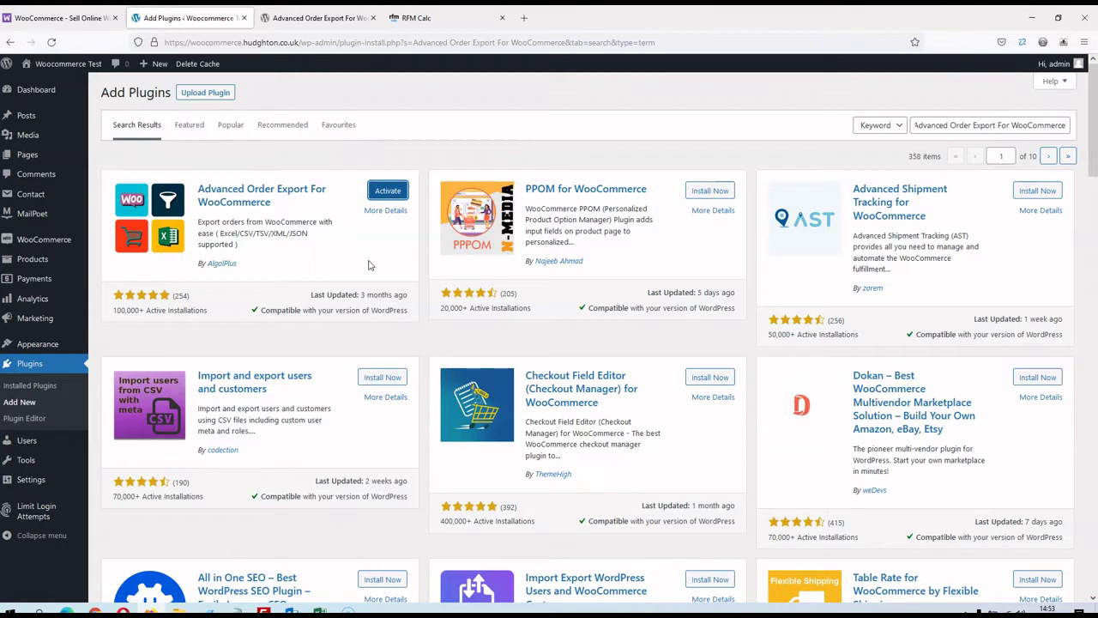
click(387, 192)
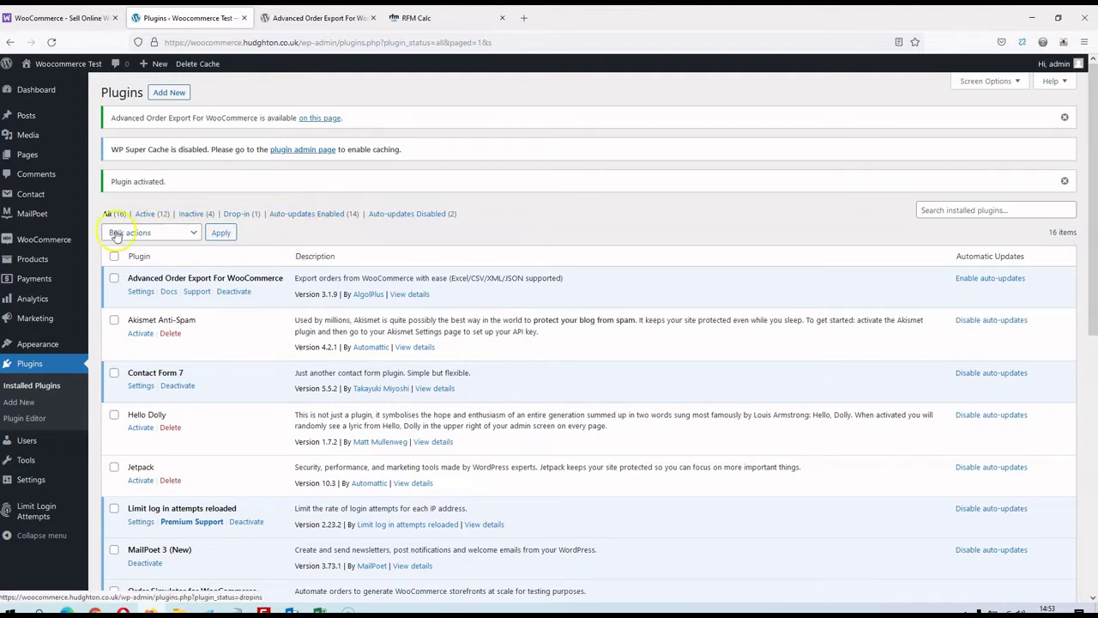
mouse_move(52, 238)
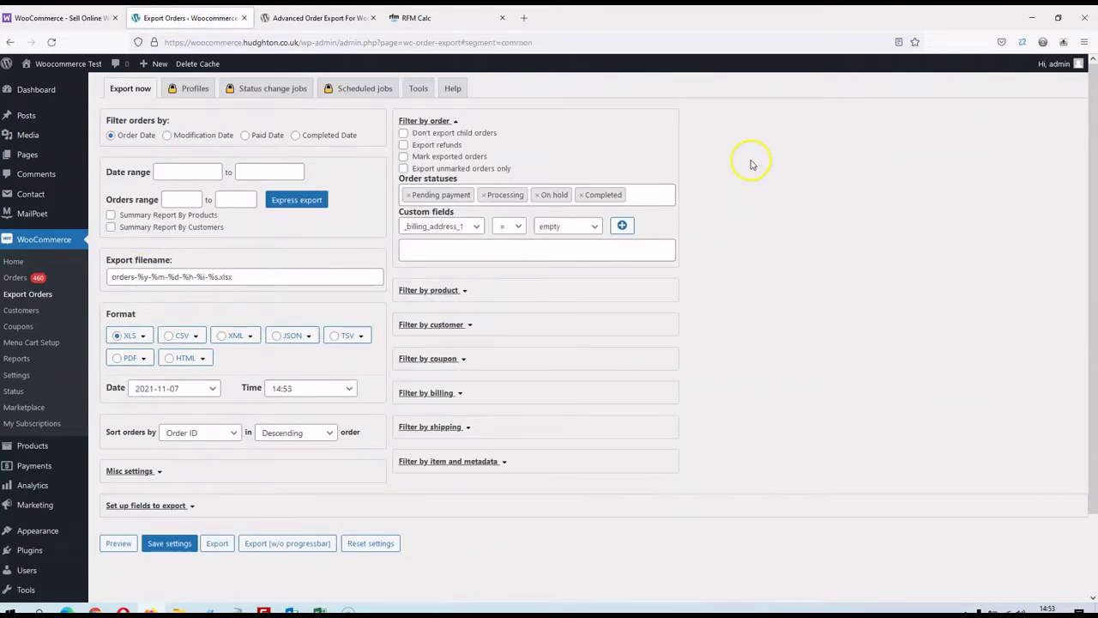
click(319, 17)
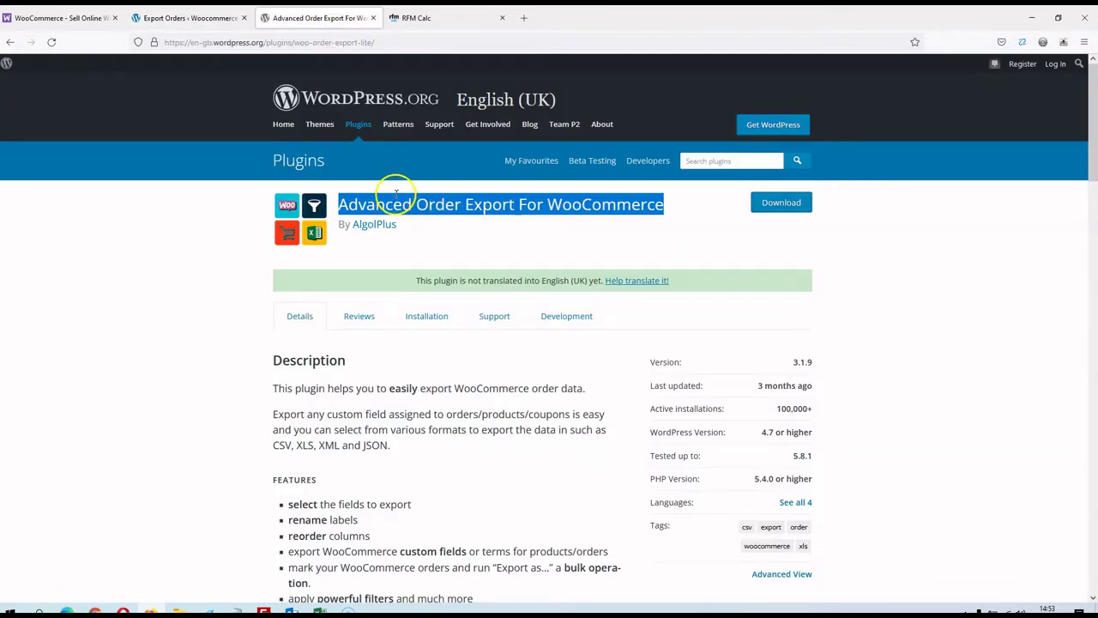
click(196, 19)
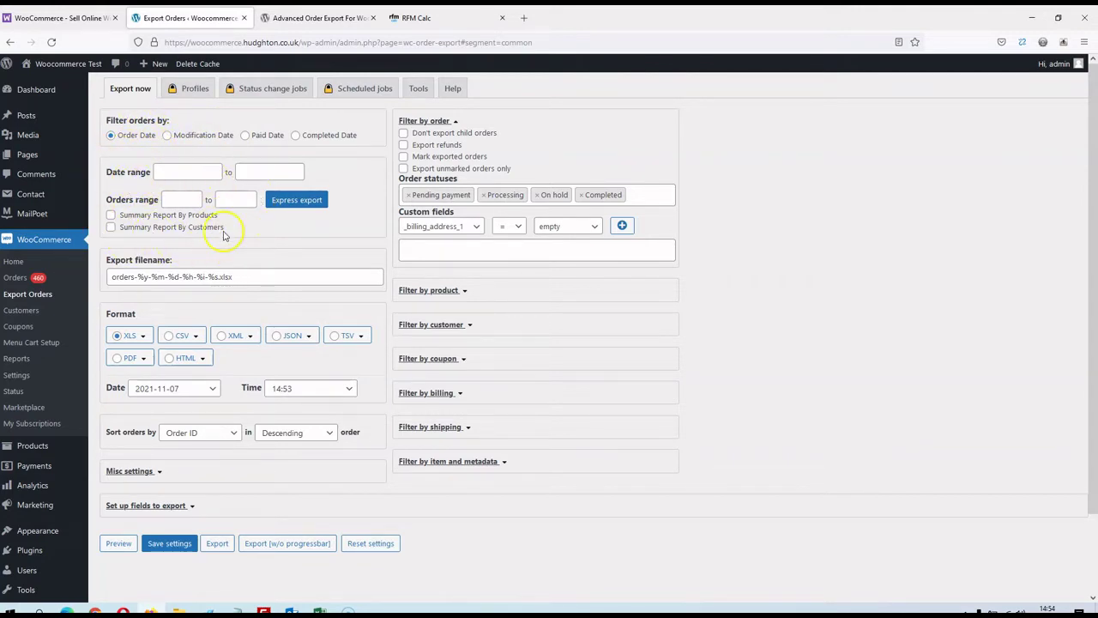
Set the order export format to CSV and review the CSV options and remaining export settings.
scroll(283, 296, down, 1)
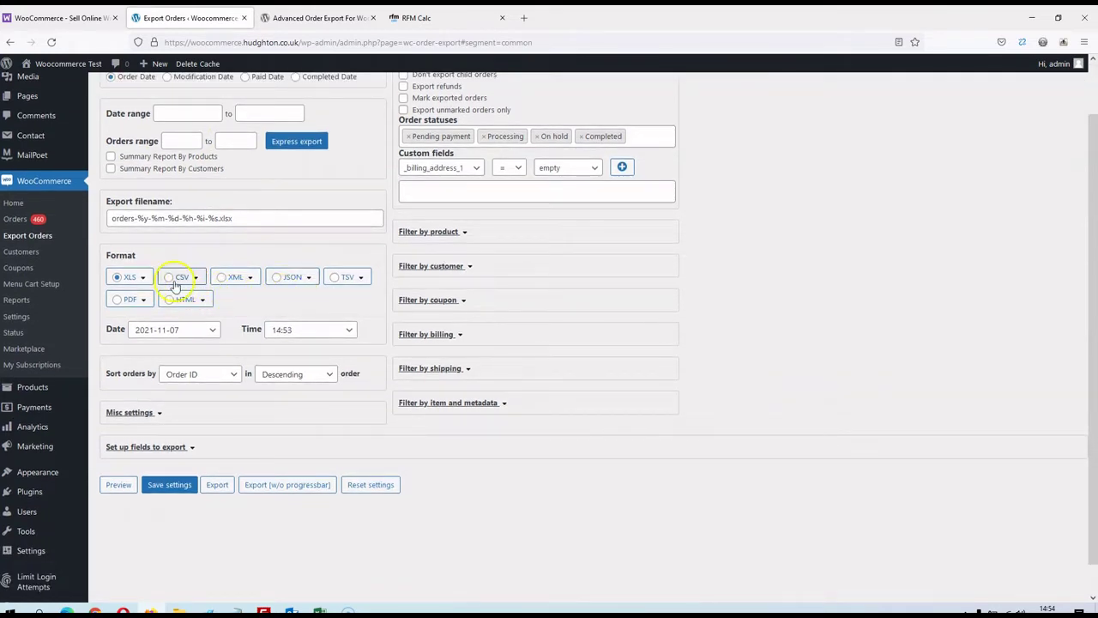
click(170, 277)
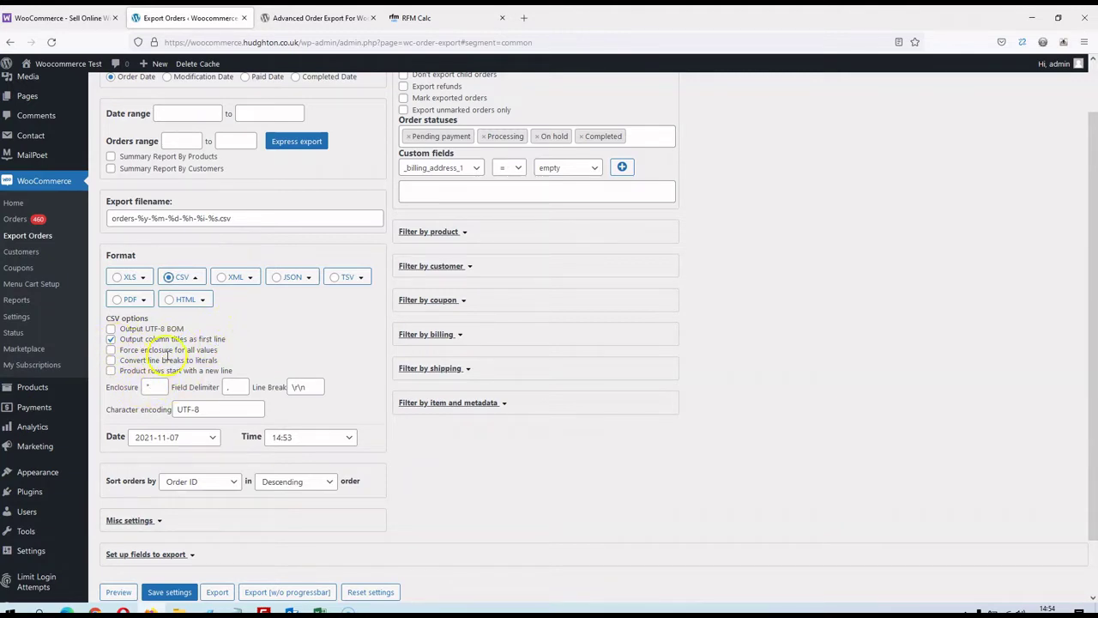
scroll(183, 367, down, 2)
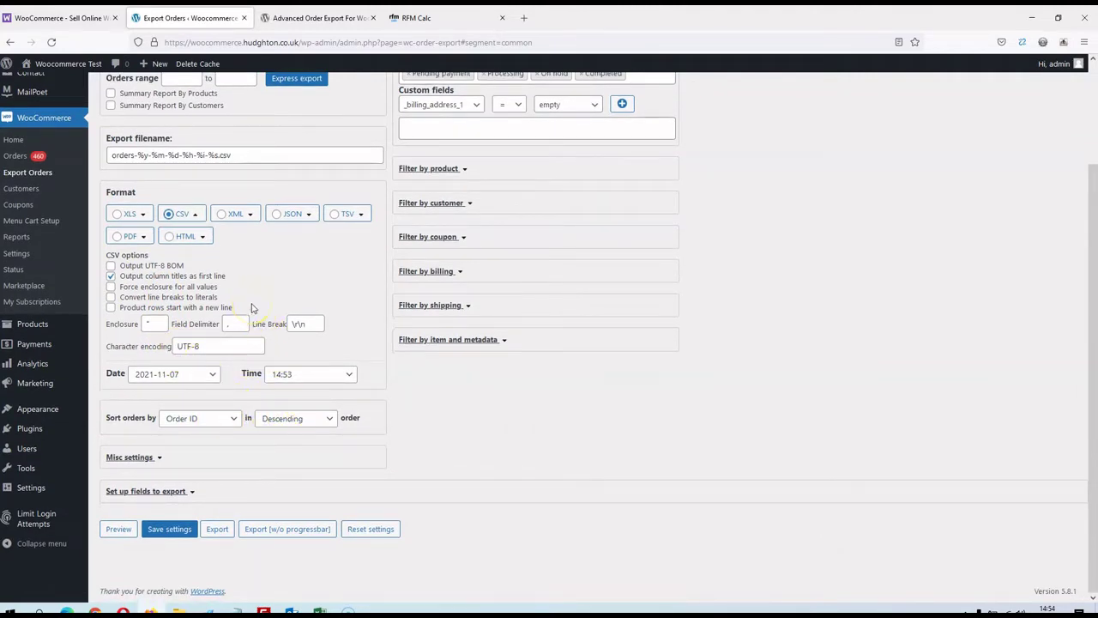
scroll(296, 307, up, 4)
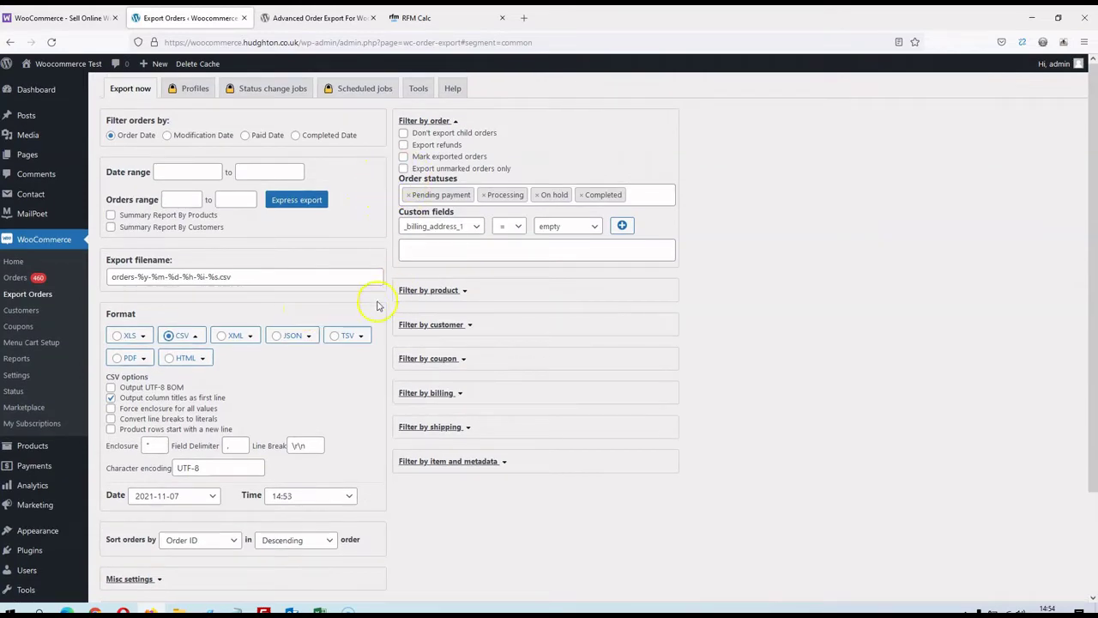
Export the store's orders with the current CSV settings and save the resulting file to disk.
scroll(410, 318, down, 4)
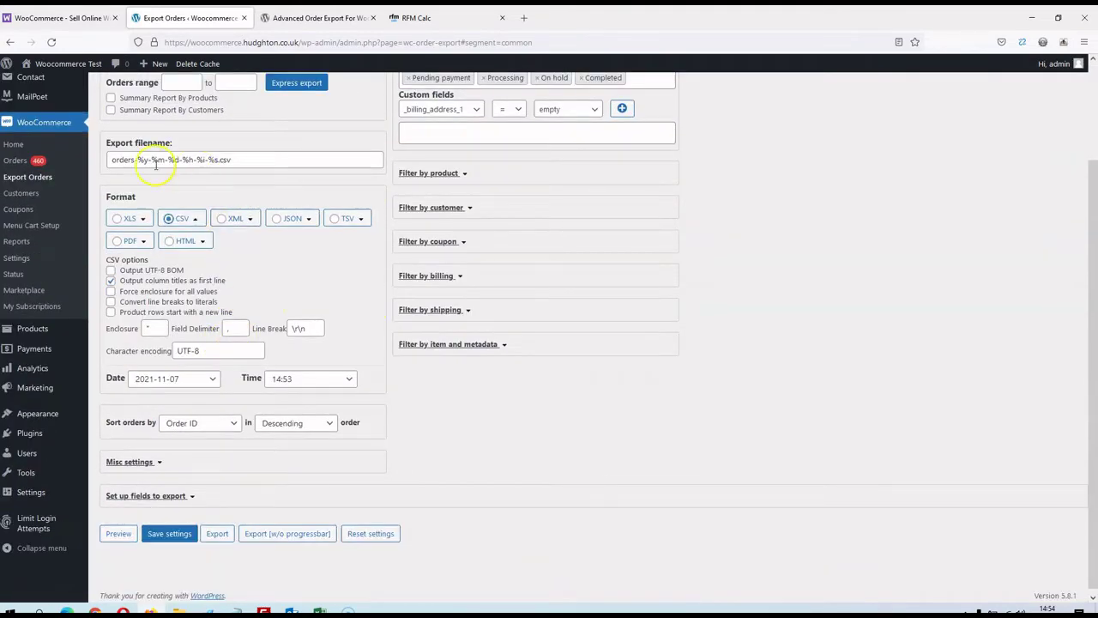
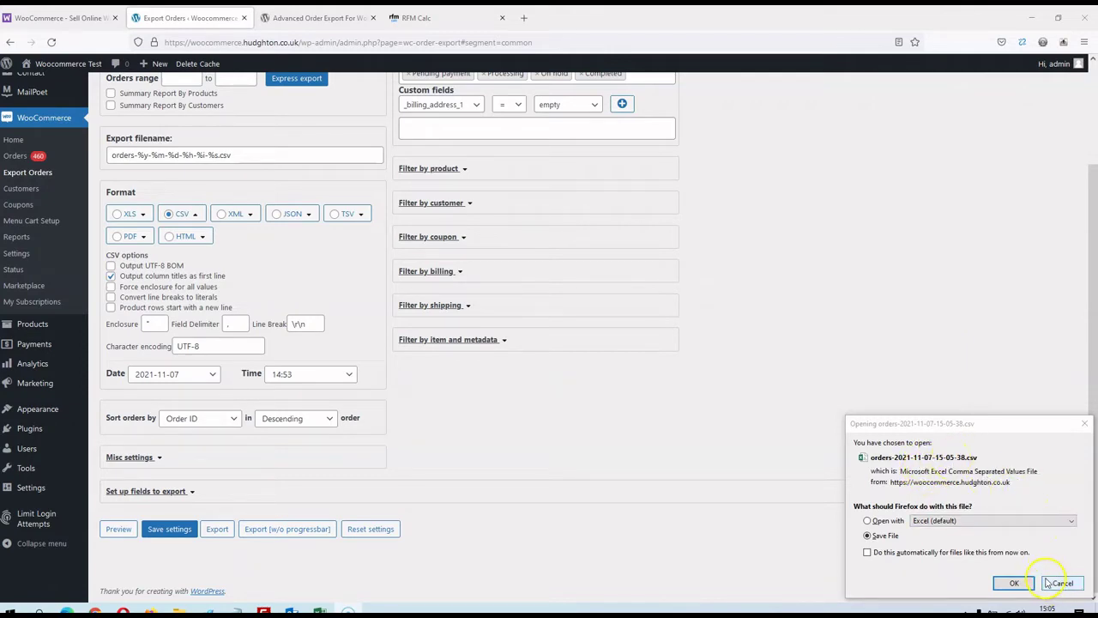
click(1015, 583)
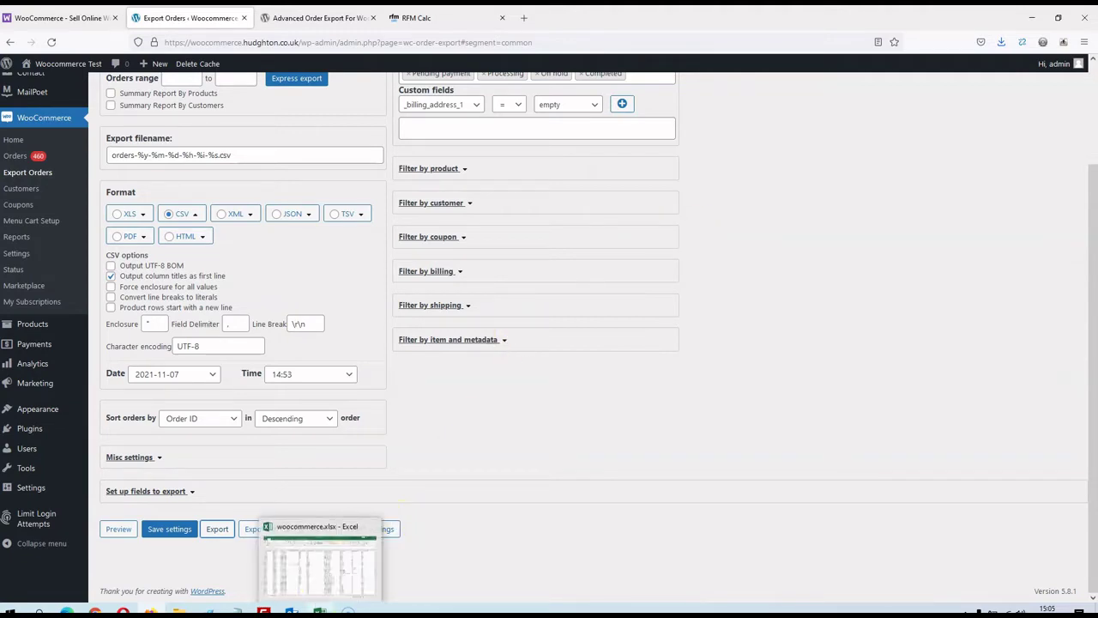
Switch to woocommerce.xlsx in Excel and examine the order rows, including the rows sharing the first order number.
click(319, 610)
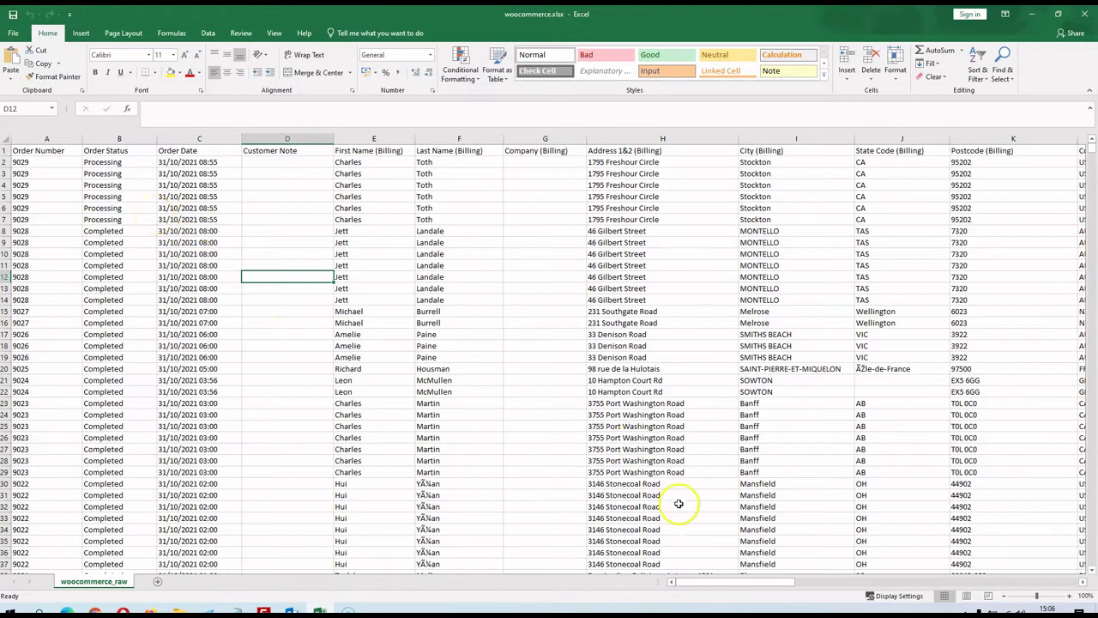
drag(718, 588, 696, 587)
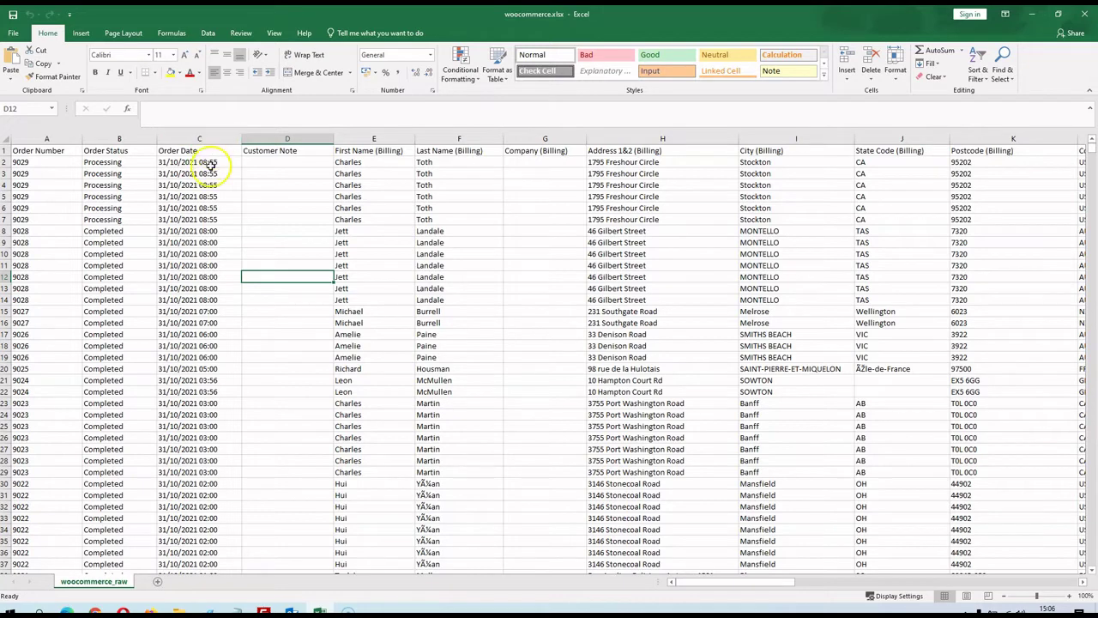
scroll(210, 404, down, 3)
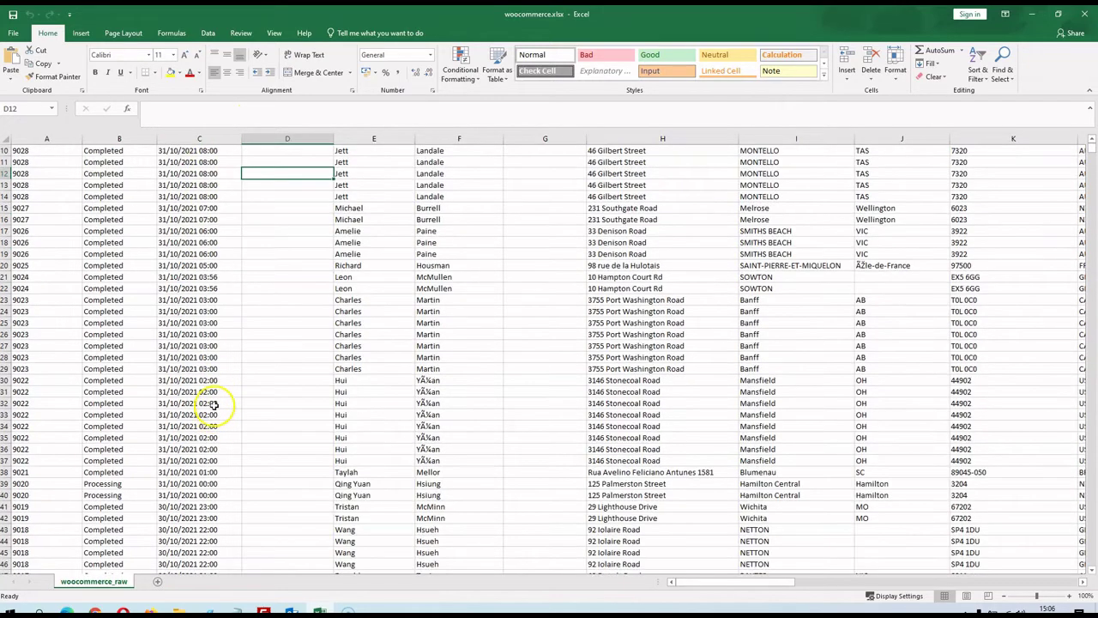
scroll(210, 404, up, 3)
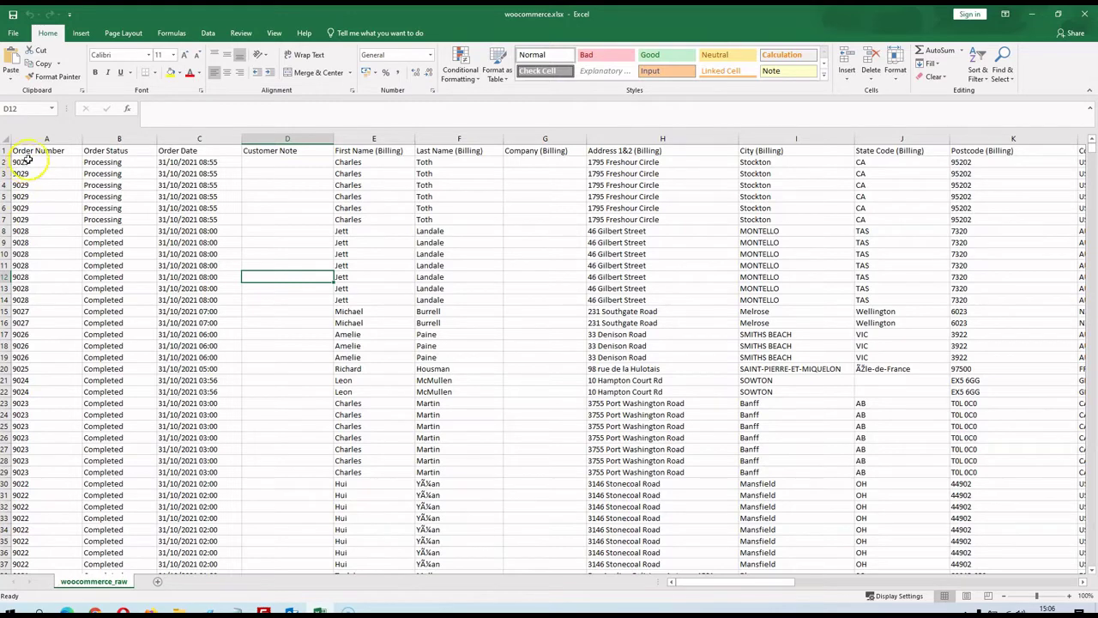
drag(28, 160, 41, 220)
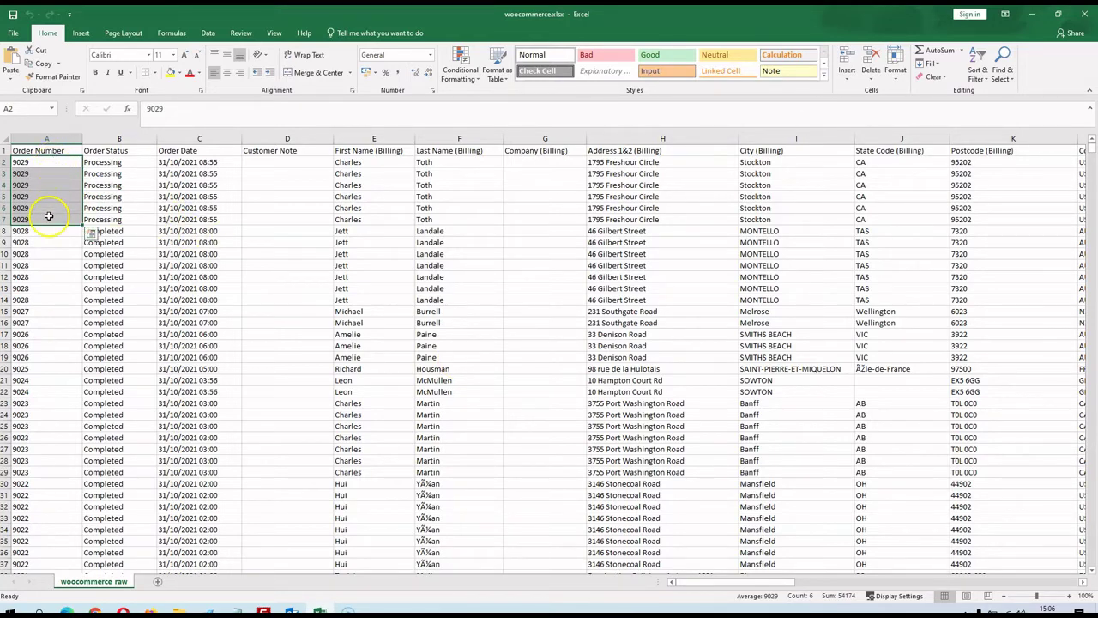
Review the sheet's billing, shipping, payment, order total and item columns through to the discount columns, and return to the first columns.
mouse_move(694, 581)
mouse_down()
mouse_move(981, 562)
mouse_move(980, 592)
mouse_move(978, 582)
mouse_move(677, 581)
mouse_up()
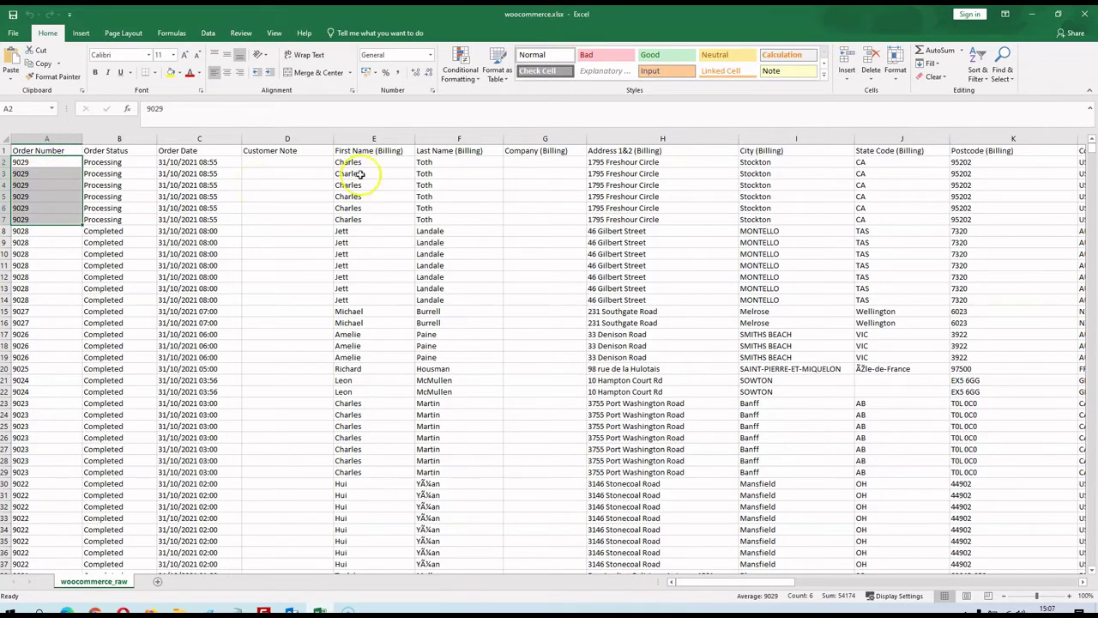
drag(705, 582, 665, 558)
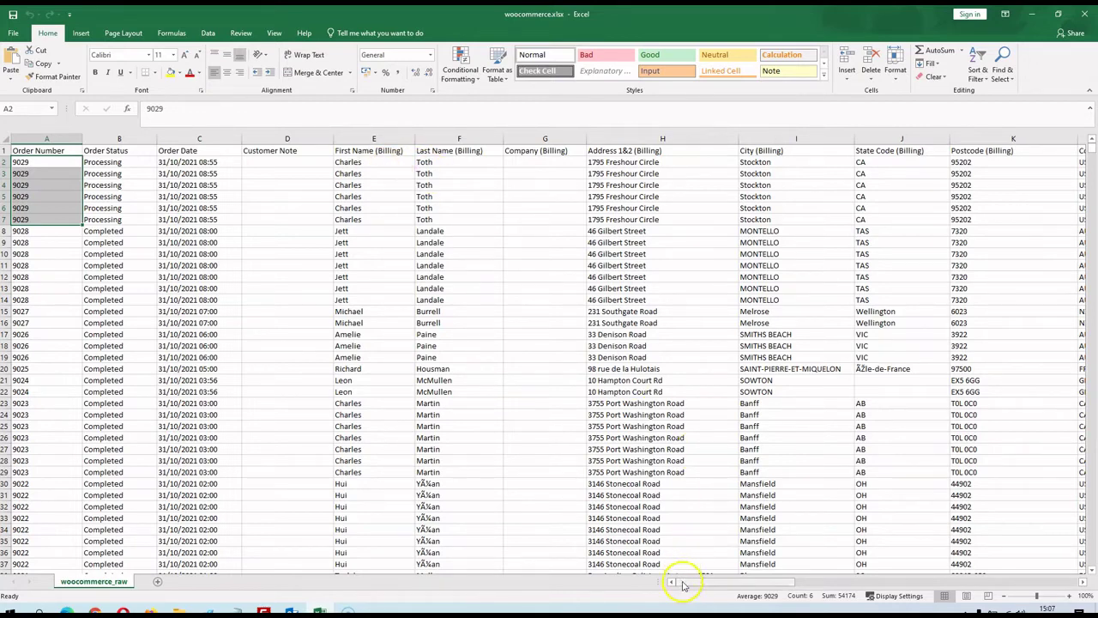
drag(719, 584, 711, 318)
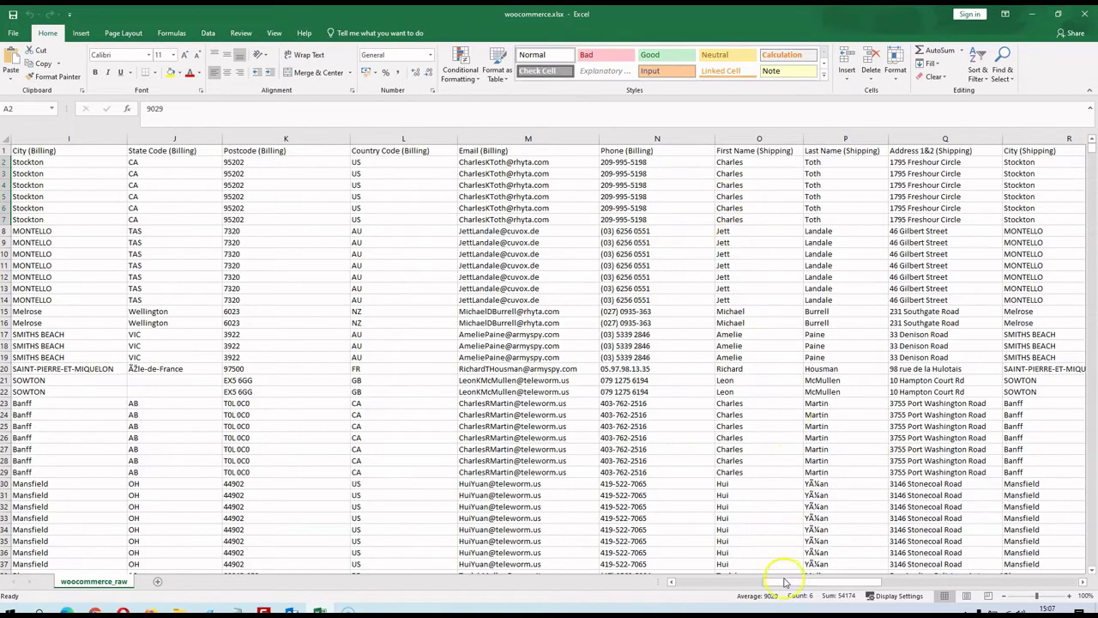
drag(789, 584, 830, 581)
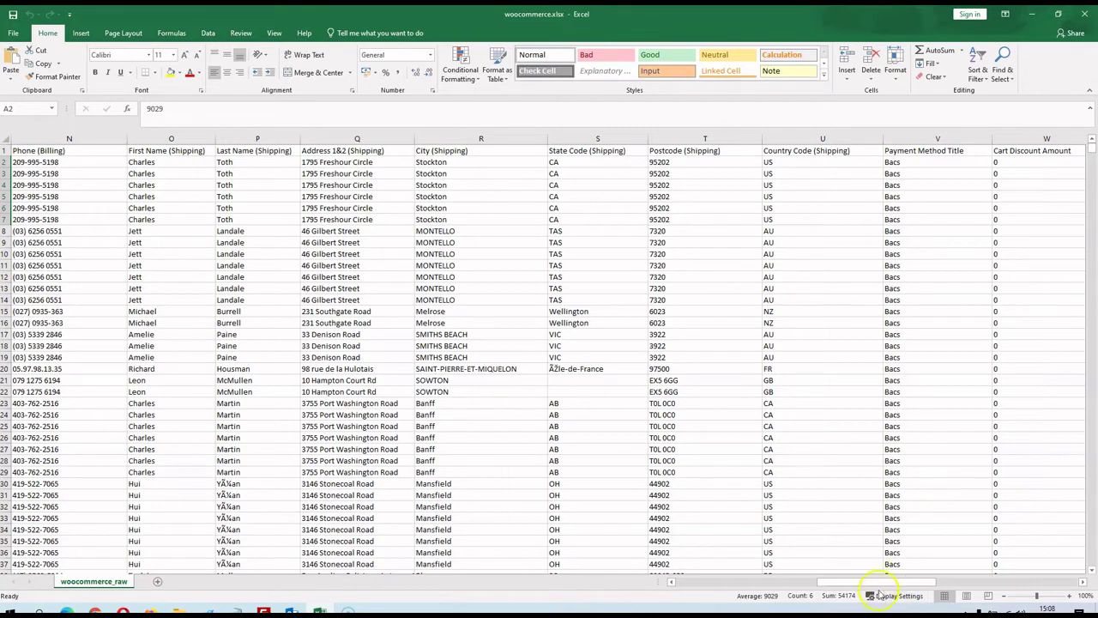
drag(879, 583, 931, 582)
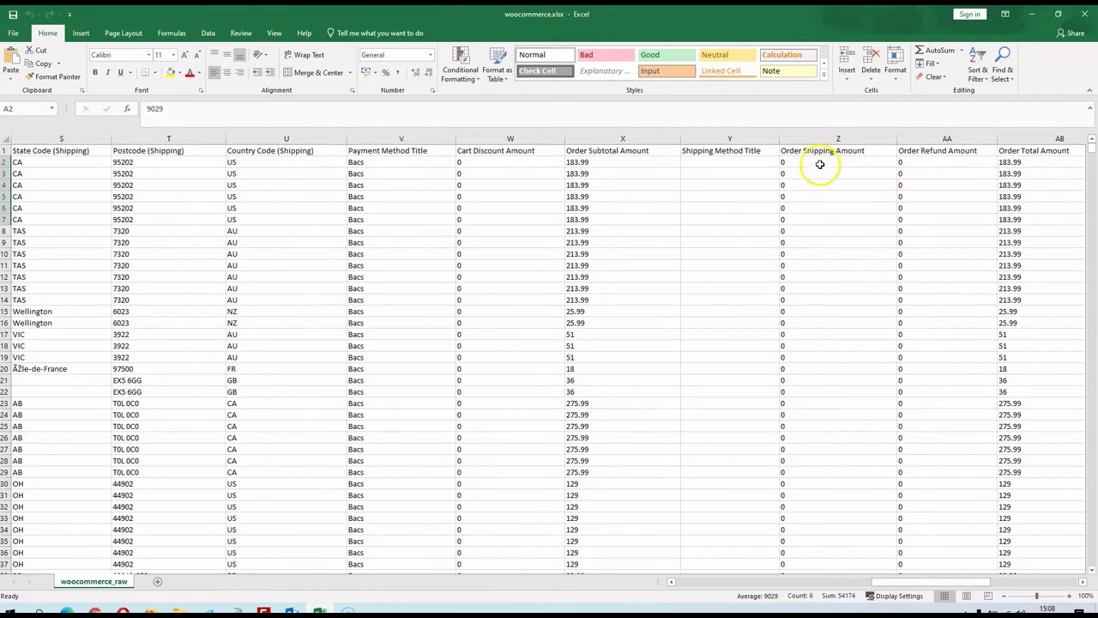
drag(913, 583, 929, 584)
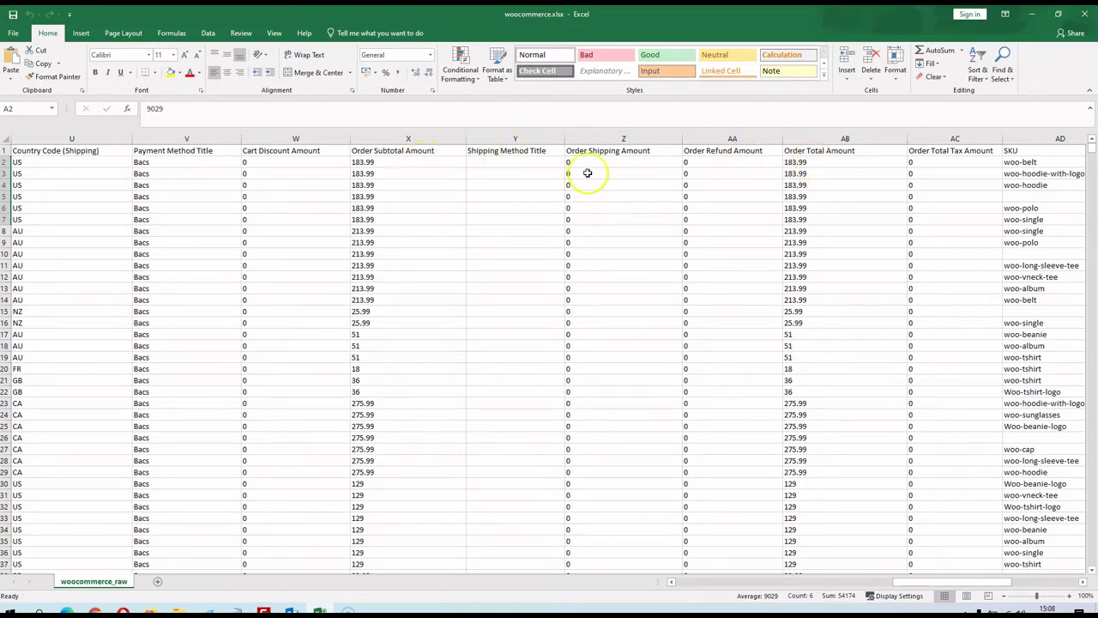
drag(905, 582, 1010, 583)
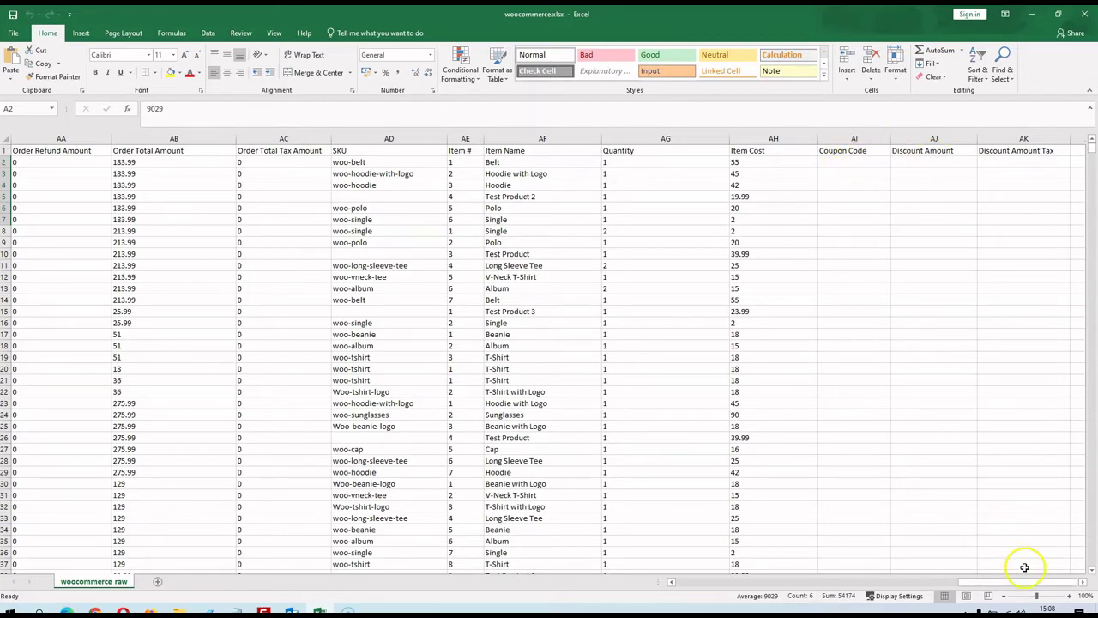
drag(1045, 583, 755, 582)
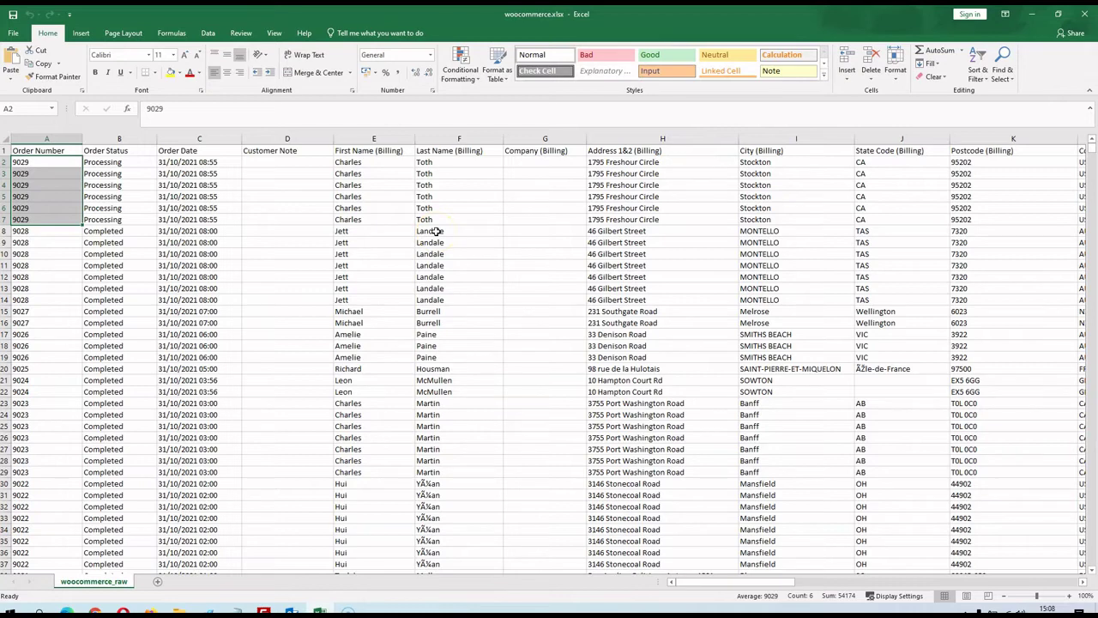
click(270, 196)
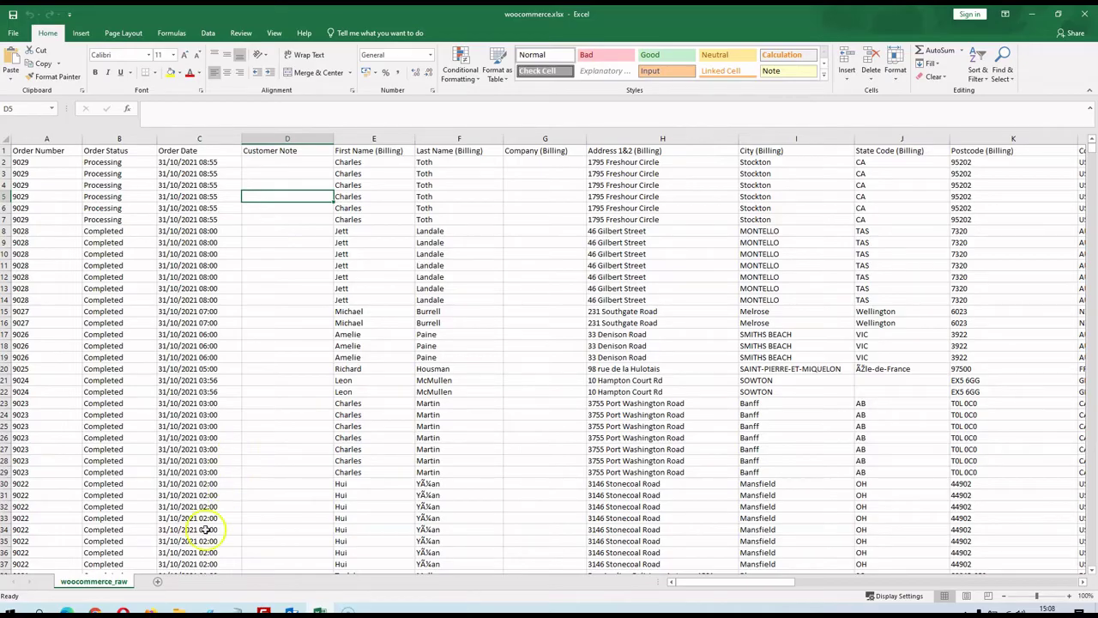
Switch to RFM Calc in the browser and start creating another project.
key(alt+Tab)
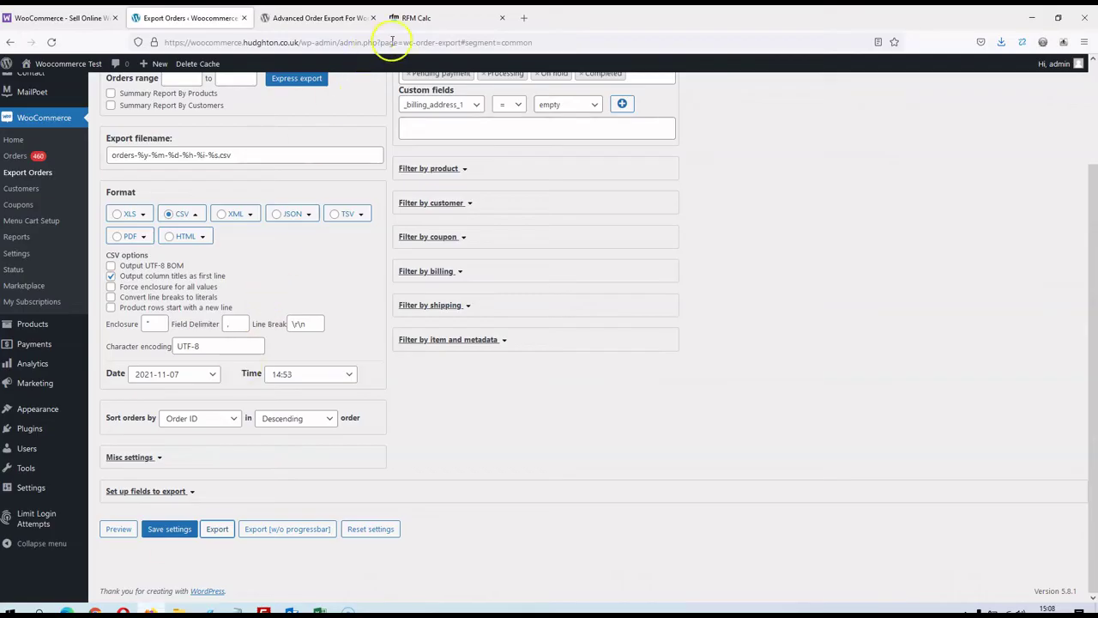
click(433, 19)
scroll(440, 317, down, 2)
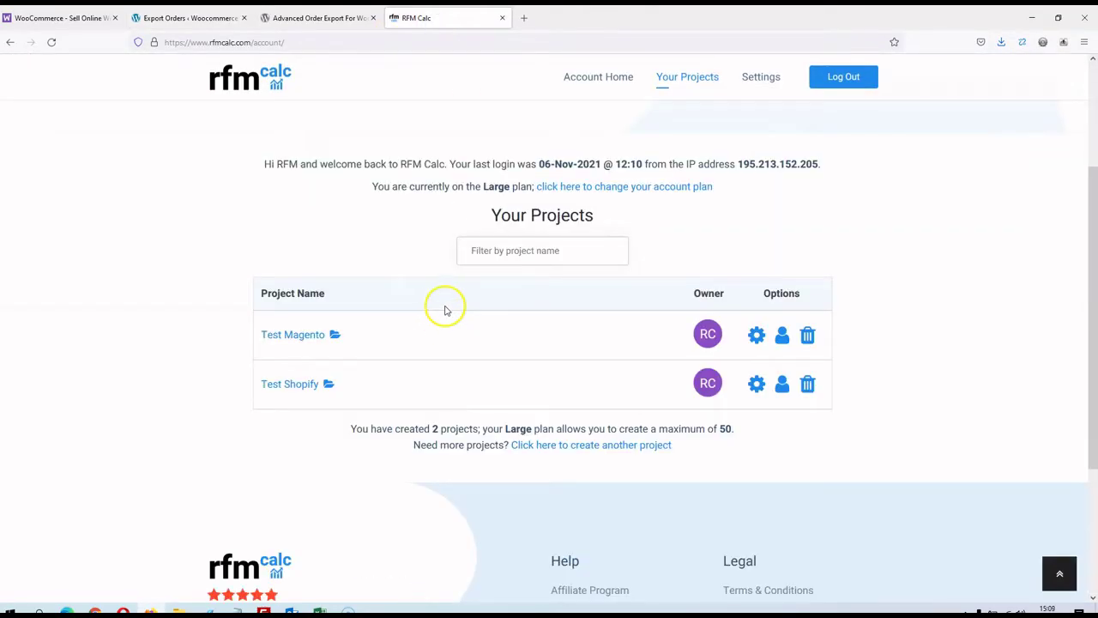
click(614, 447)
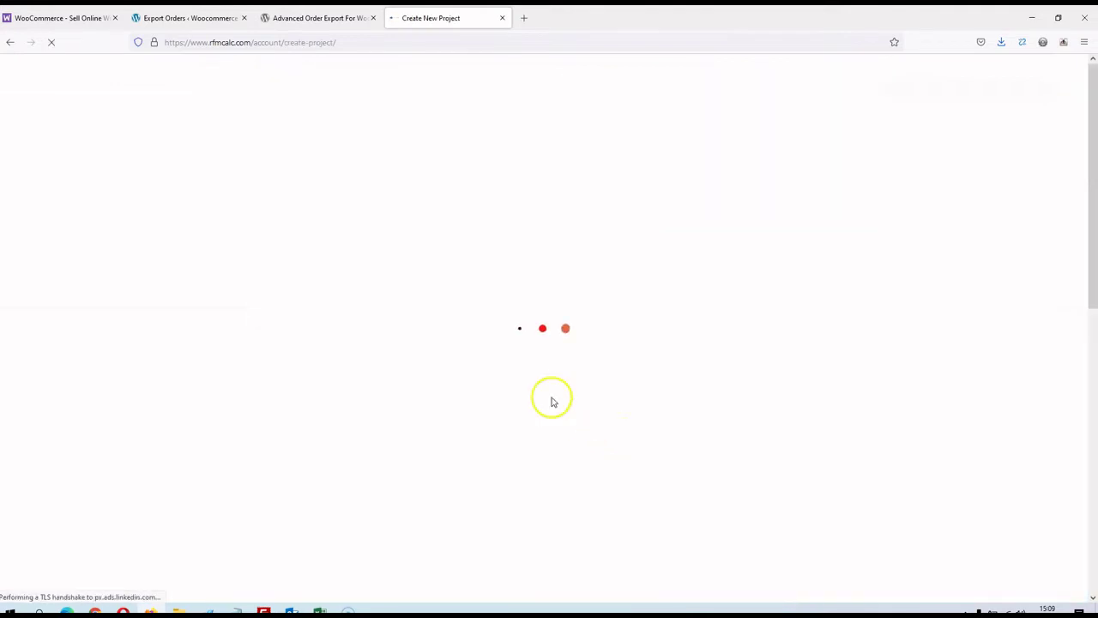
click(465, 399)
text(Test Woocommerce)
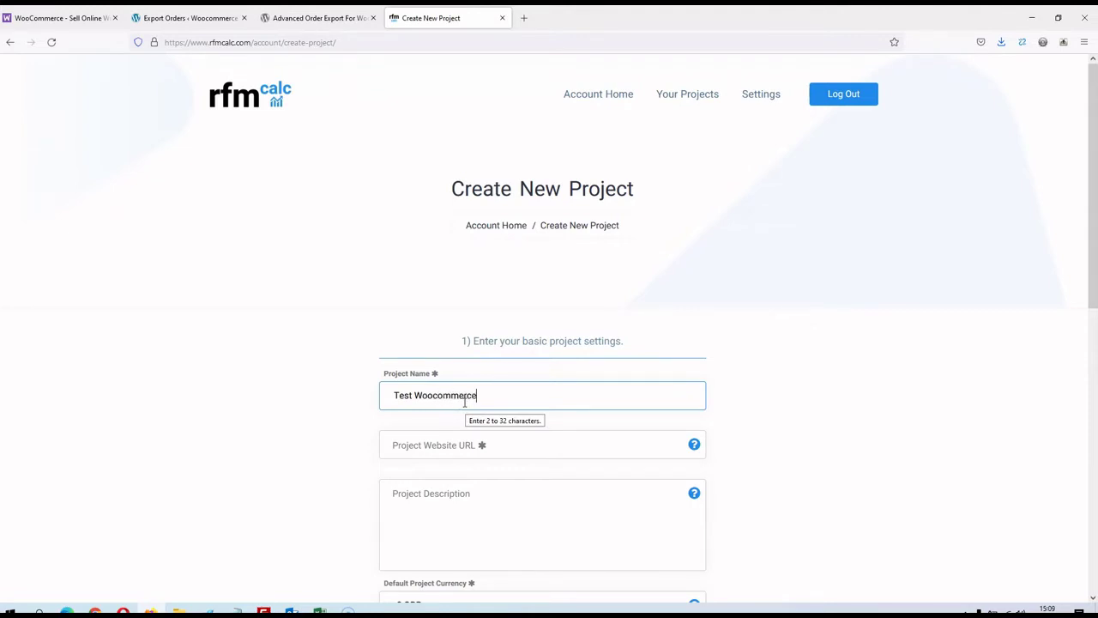
key(Tab)
text(ht)
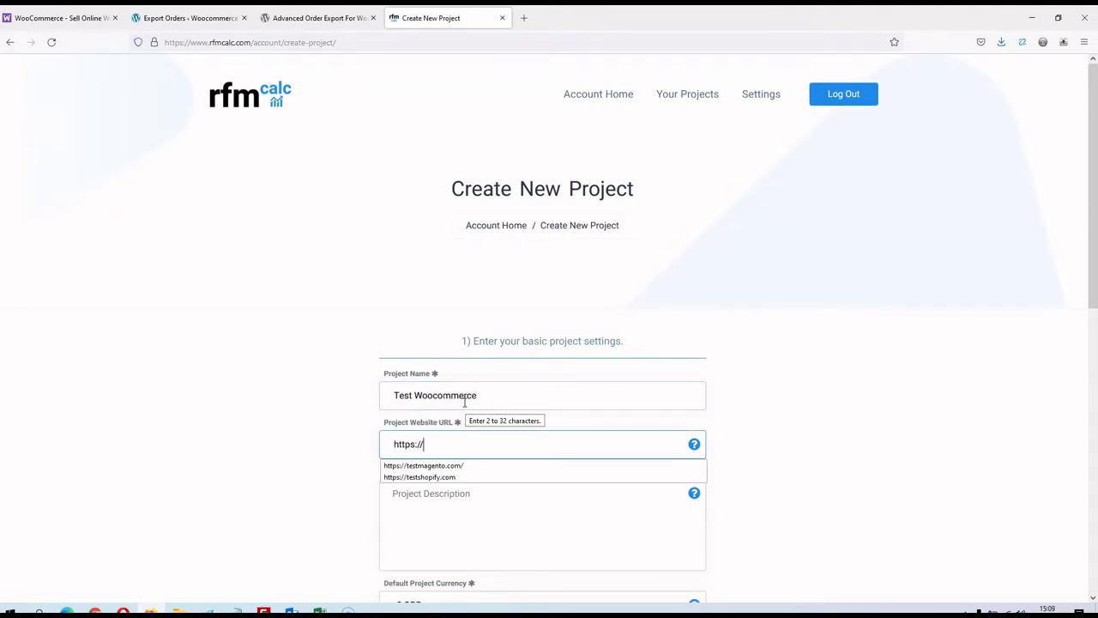
text(tps://testwoocommerce.com/)
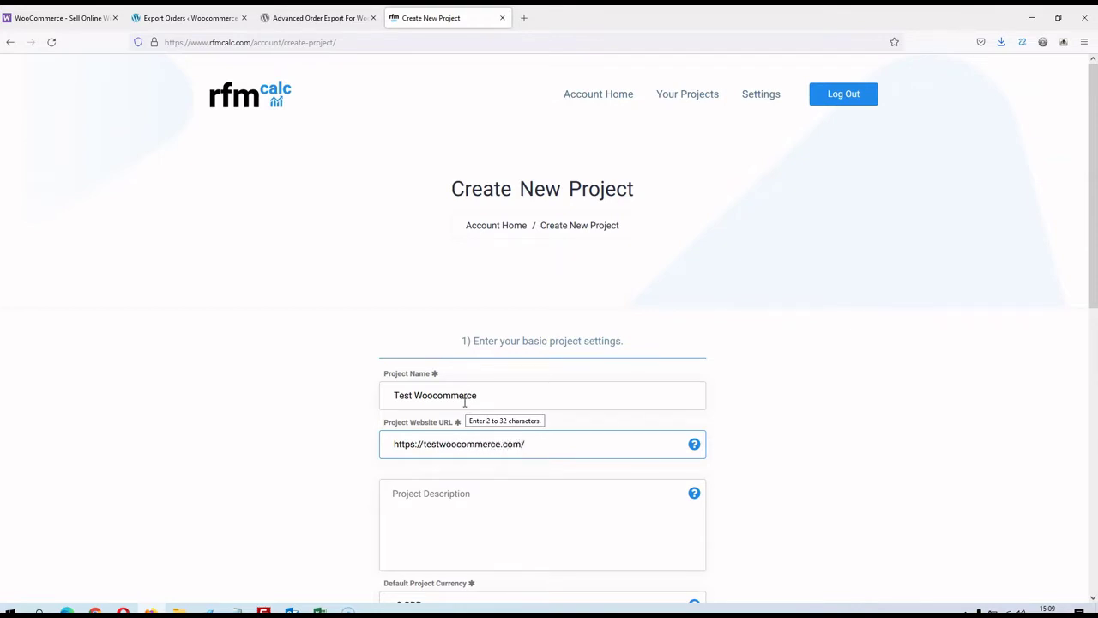
Check the order date format in woocommerce.xlsx in Excel, and set the RFM Calc project's date interpretation to "Attempt to force European date interpretation".
scroll(461, 403, down, 5)
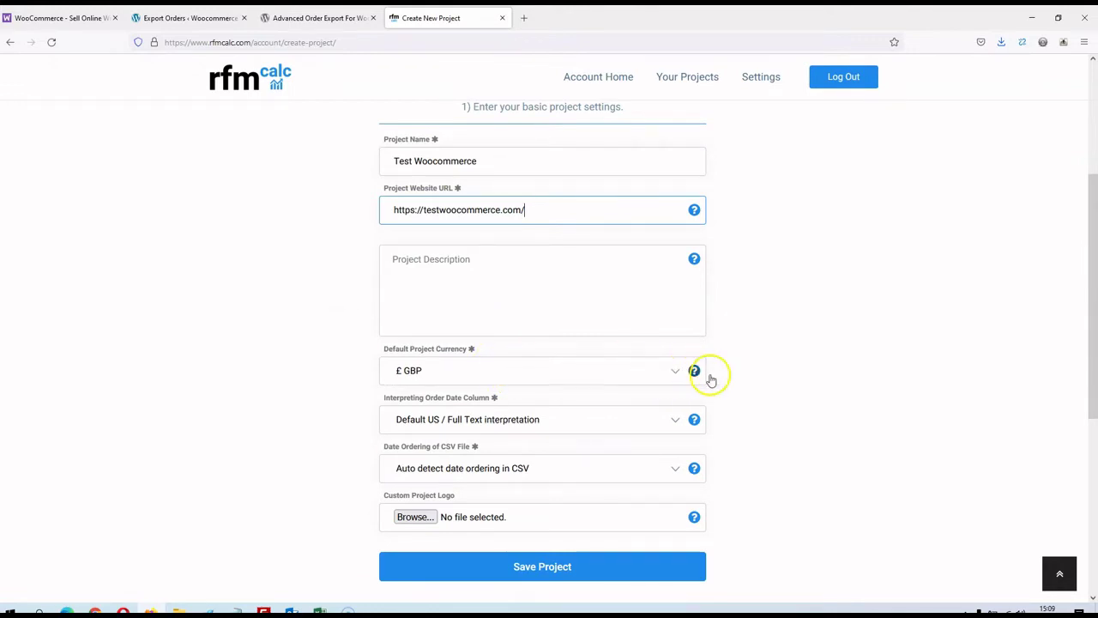
scroll(712, 375, down, 1)
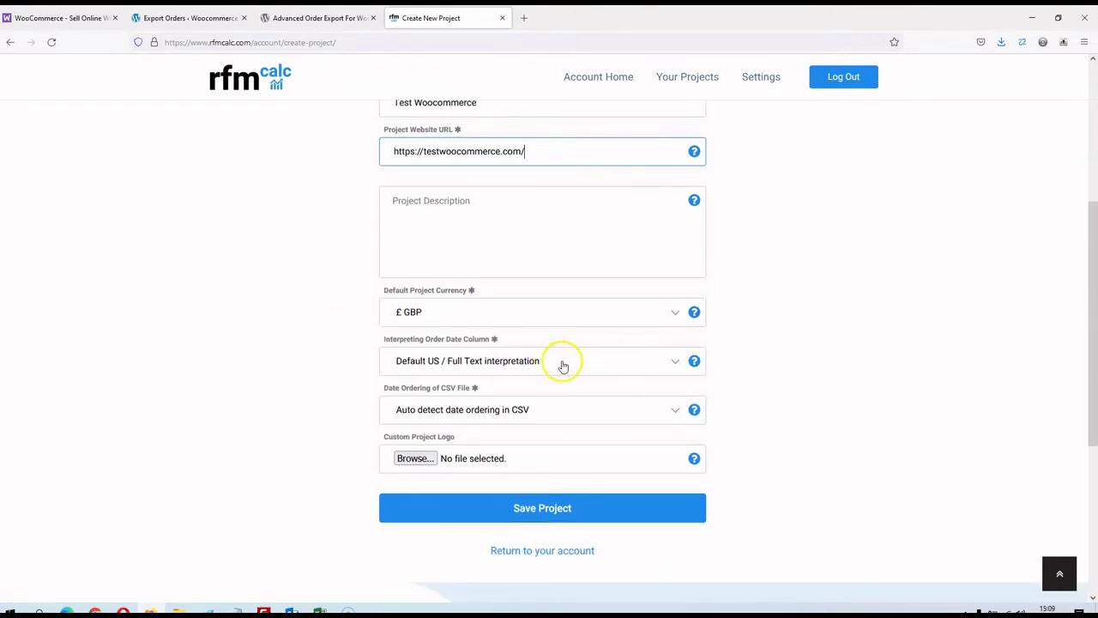
click(320, 612)
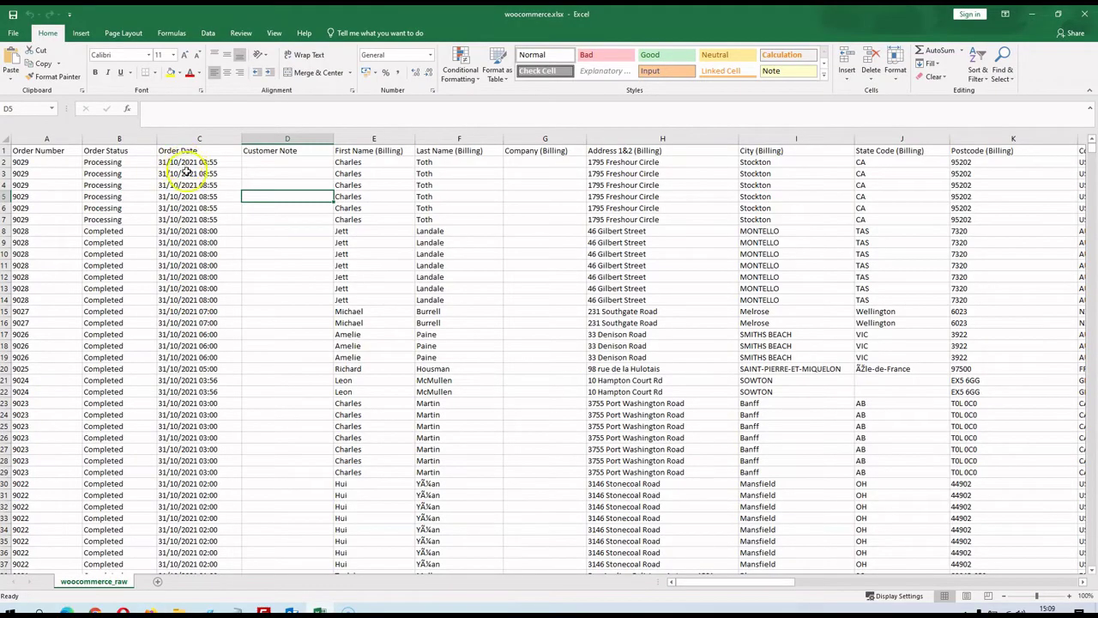
scroll(180, 400, down, 4)
scroll(180, 400, down, 20)
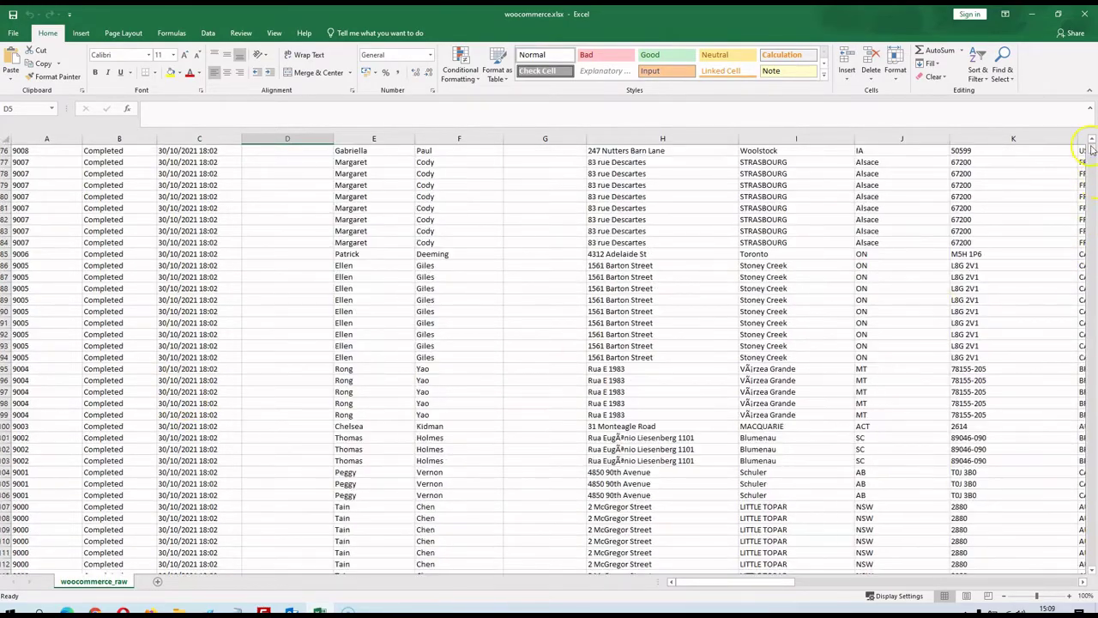
mouse_move(1090, 152)
mouse_down()
mouse_move(1093, 579)
mouse_move(1092, 144)
mouse_up()
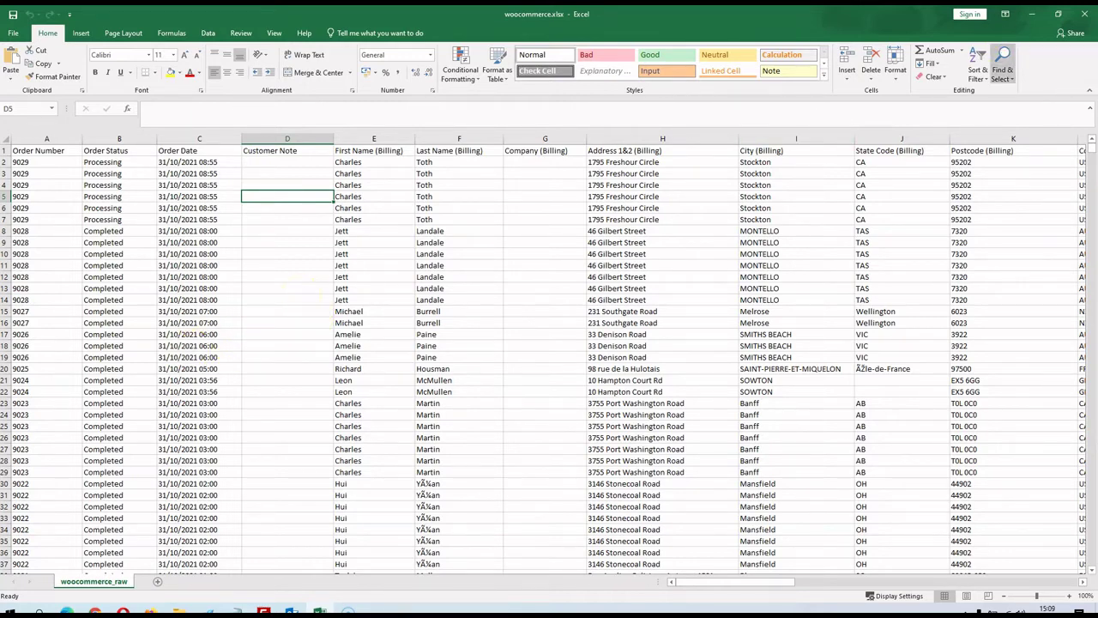
click(1031, 13)
click(588, 360)
click(543, 409)
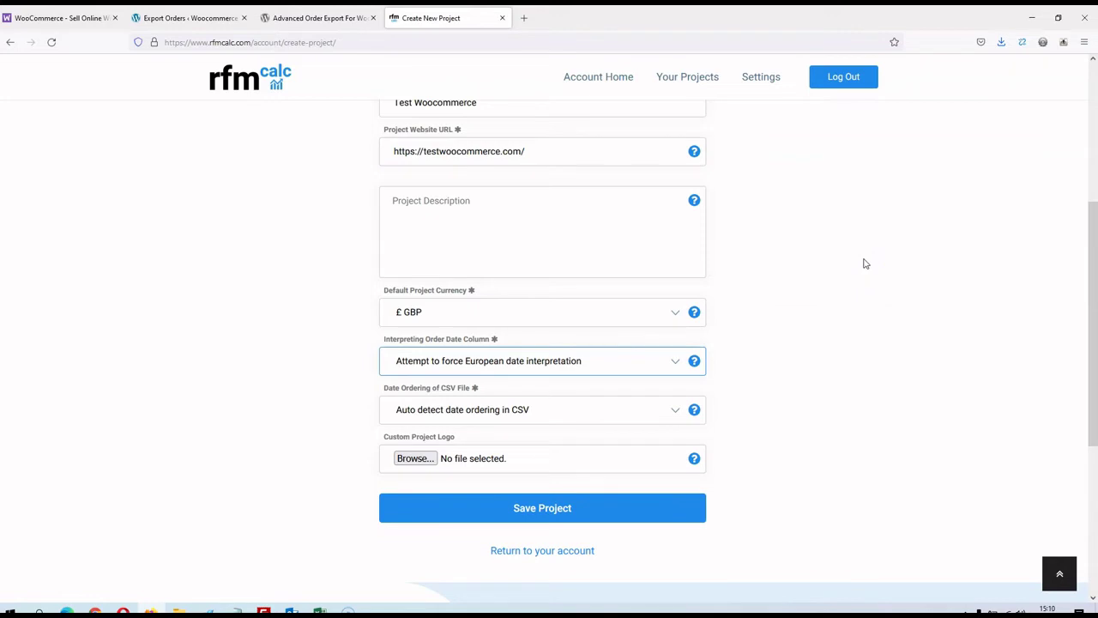
Keep the CSV date ordering on "Auto detect date ordering in CSV" and save the new project.
scroll(853, 258, down, 3)
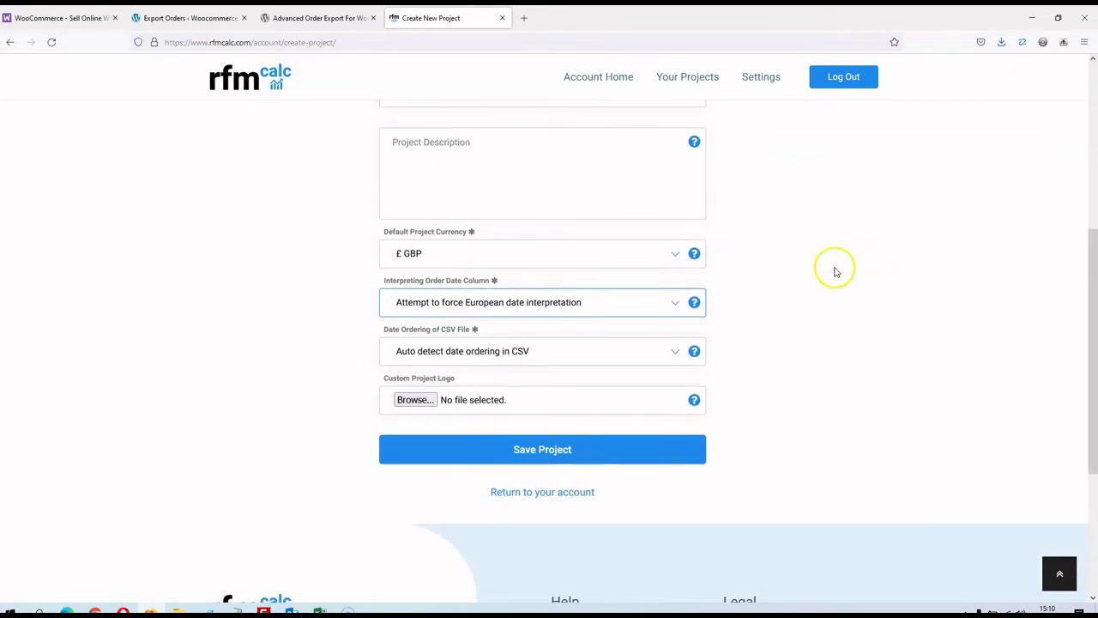
click(639, 296)
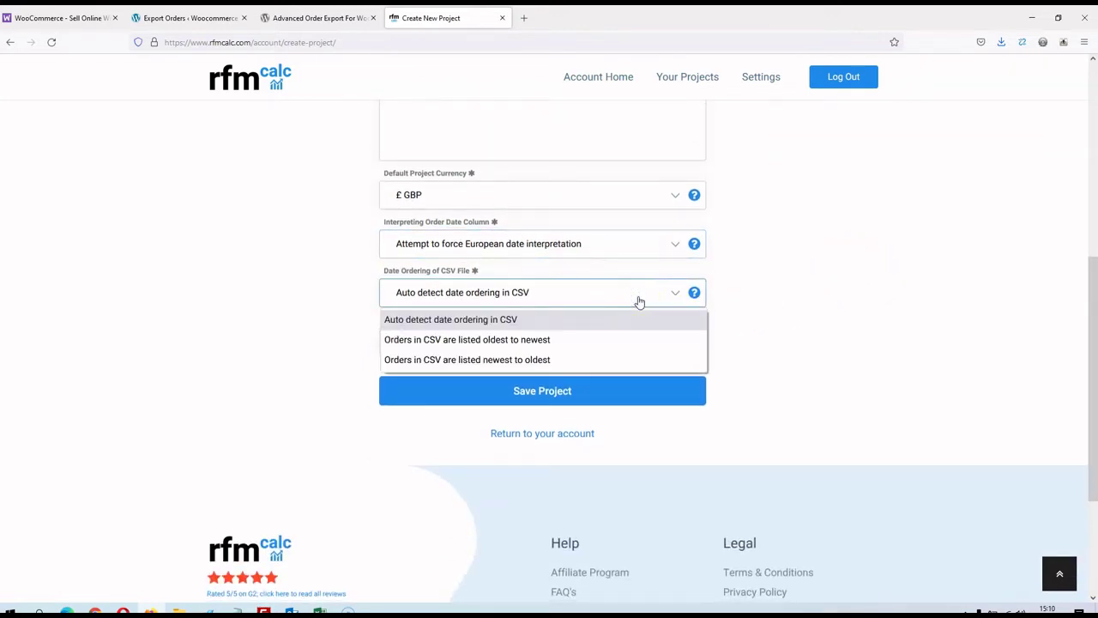
click(583, 320)
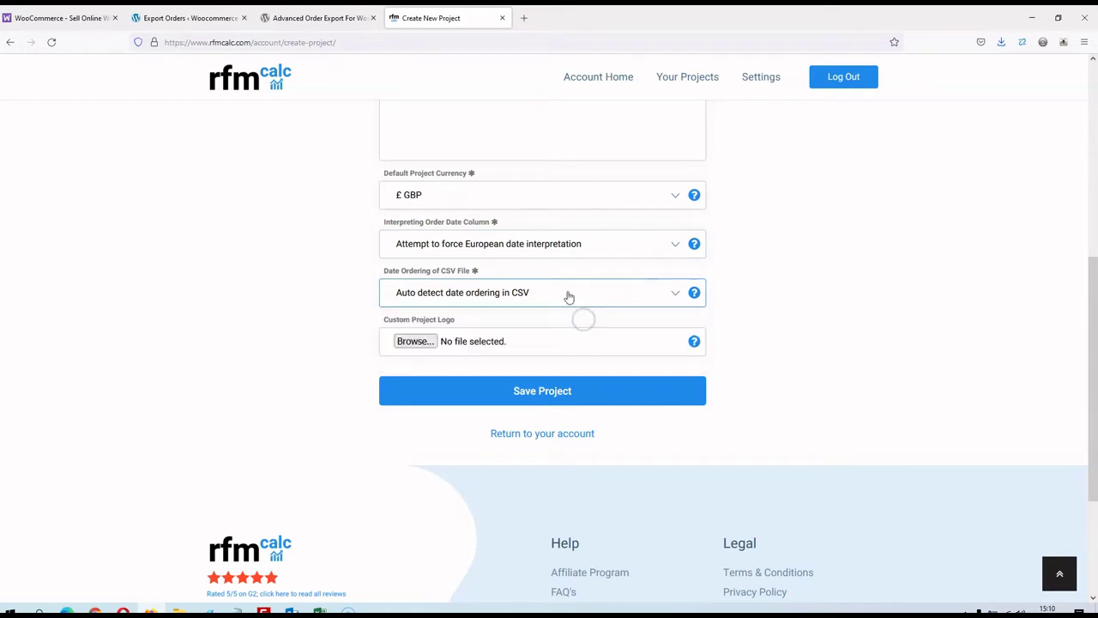
scroll(789, 363, up, 1)
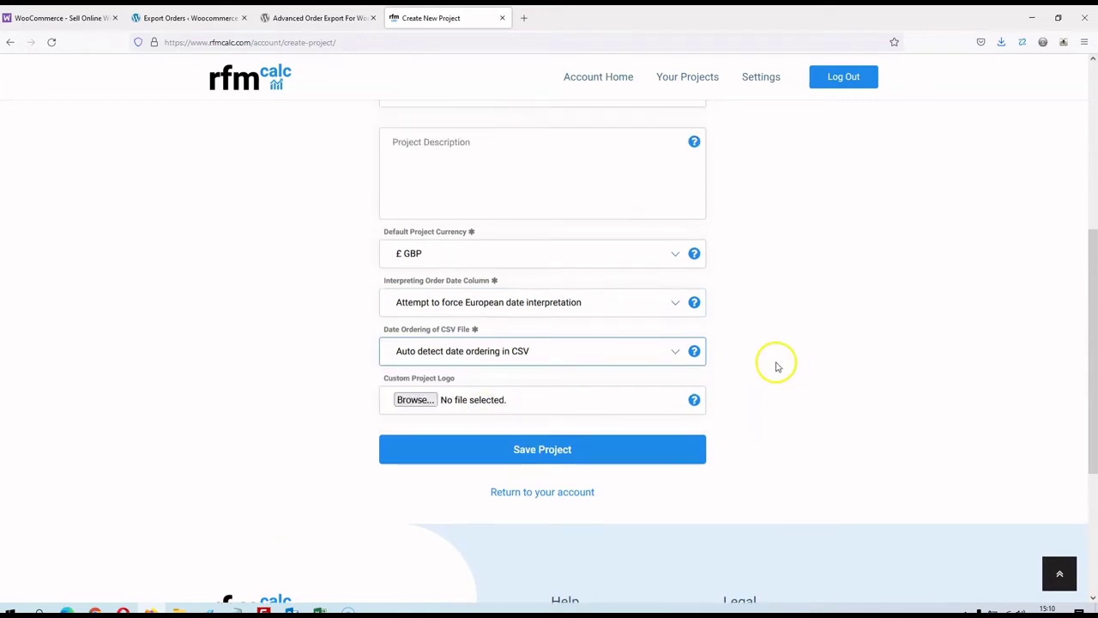
scroll(775, 363, down, 2)
click(550, 333)
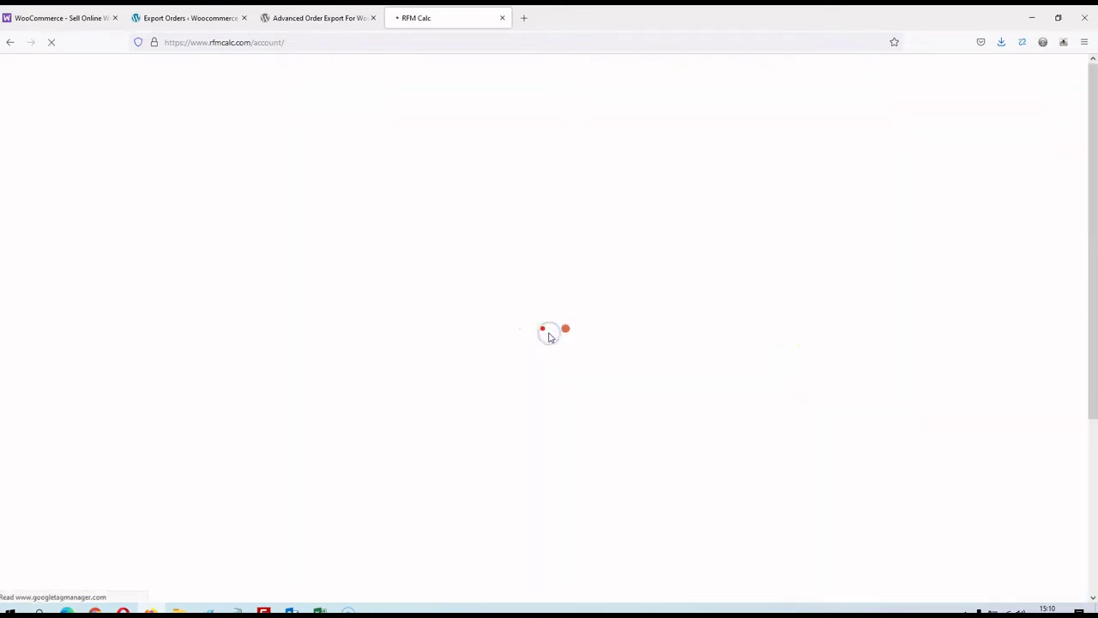
scroll(589, 331, down, 2)
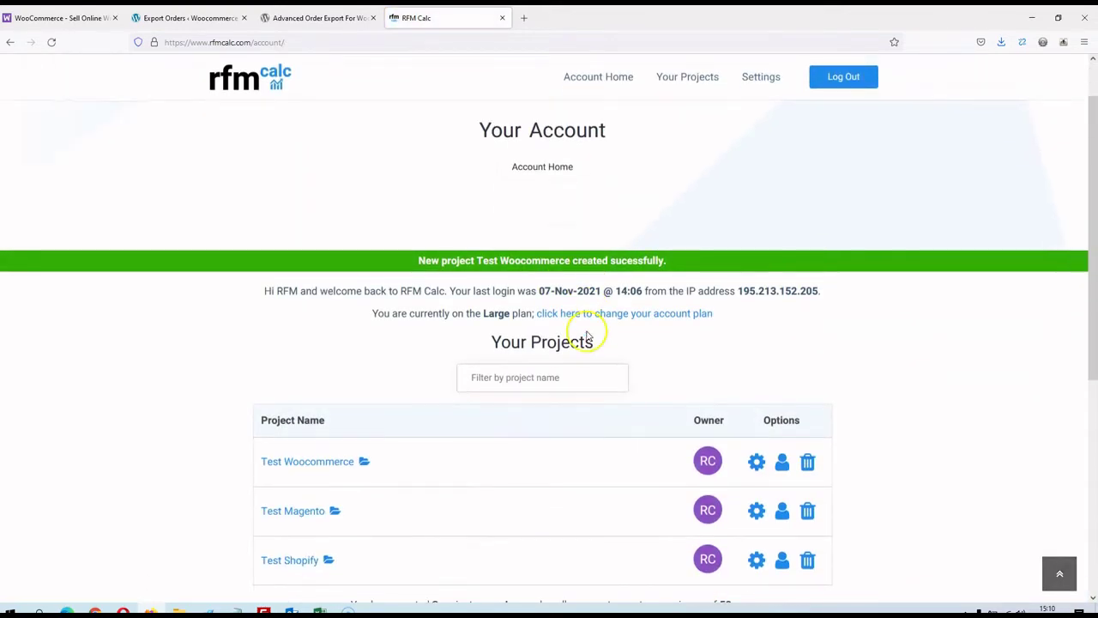
Open the Test Woocommerce project and start scheduling a report for it.
click(338, 344)
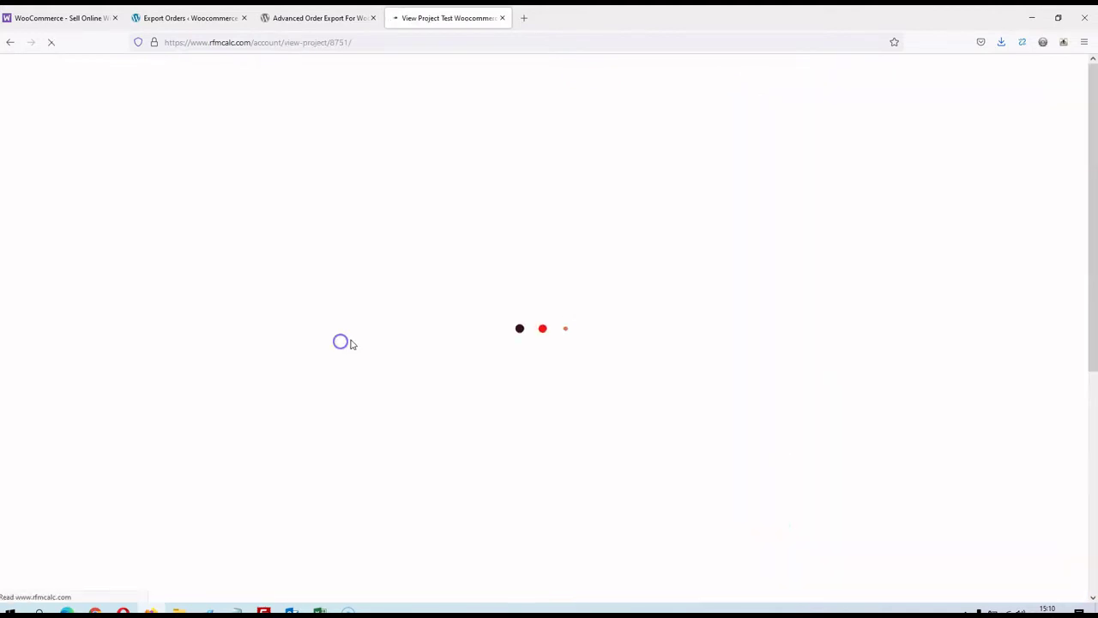
scroll(683, 335, down, 1)
click(539, 330)
Choose woocommerce_raw.csv from the Desktop as the order export and upload it.
click(436, 405)
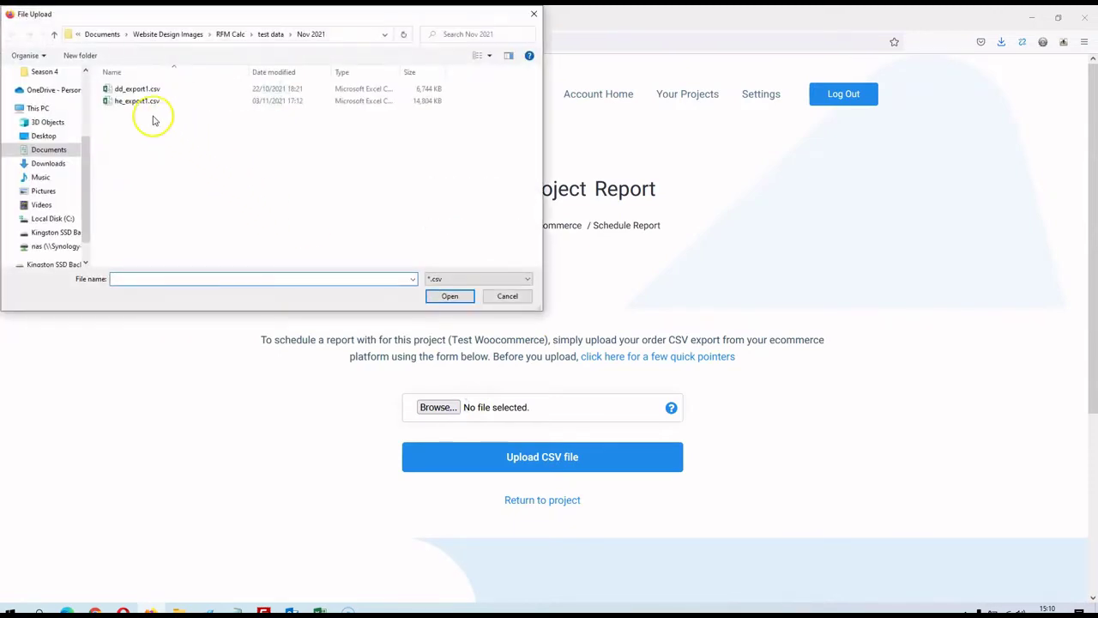
click(42, 135)
double_click(169, 96)
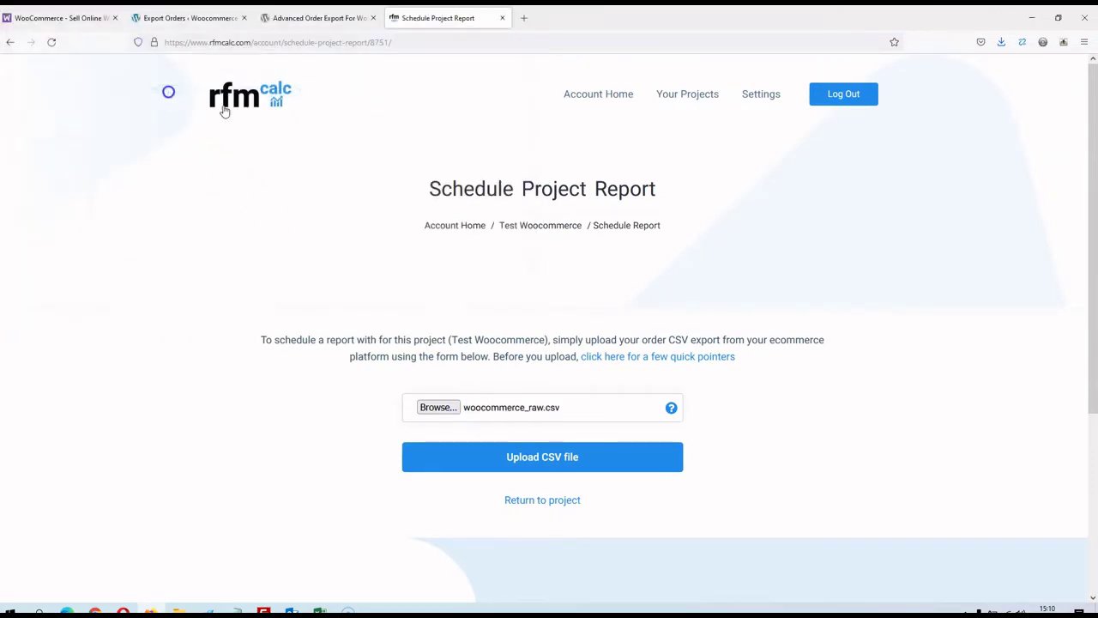
click(561, 457)
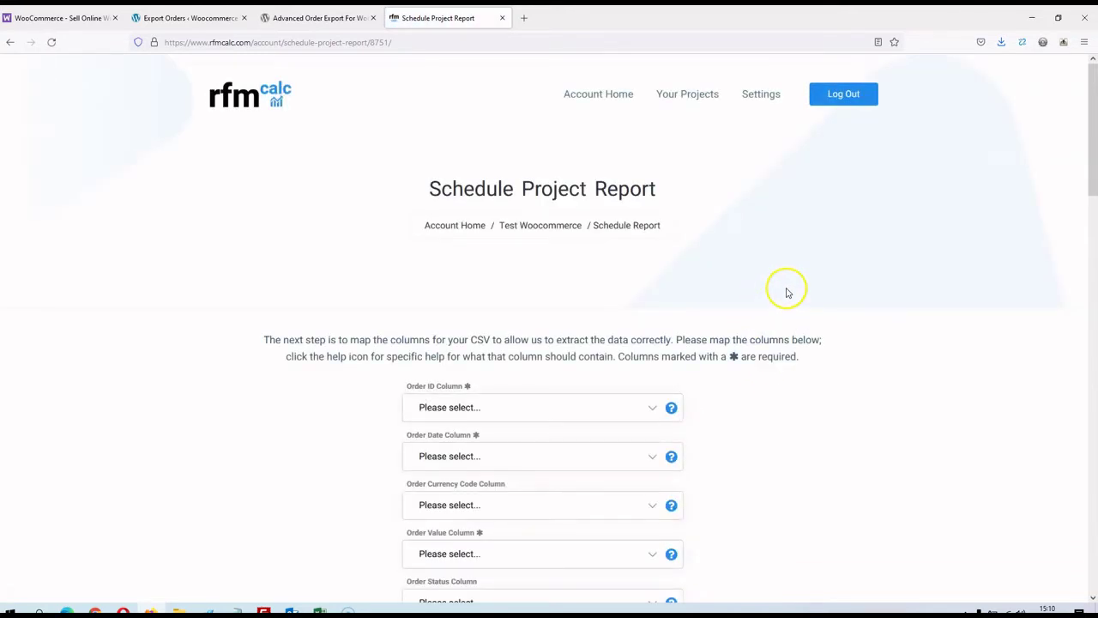
Check the column headings of woocommerce.xlsx in Excel, and map the report's Order ID Column to Order Number in RFM Calc.
scroll(787, 294, down, 2)
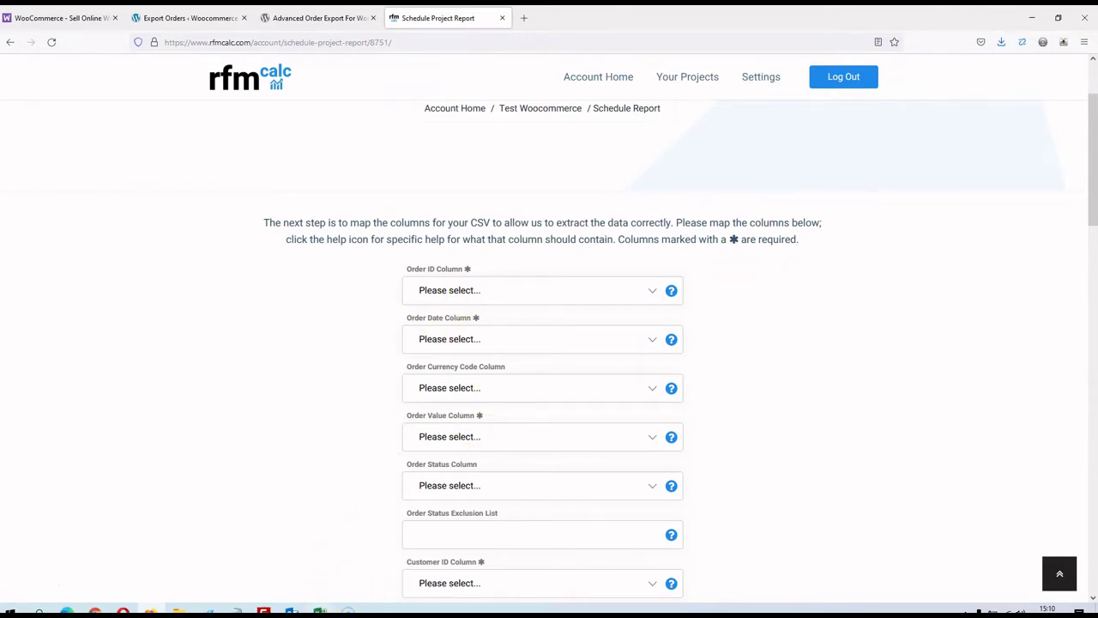
click(320, 611)
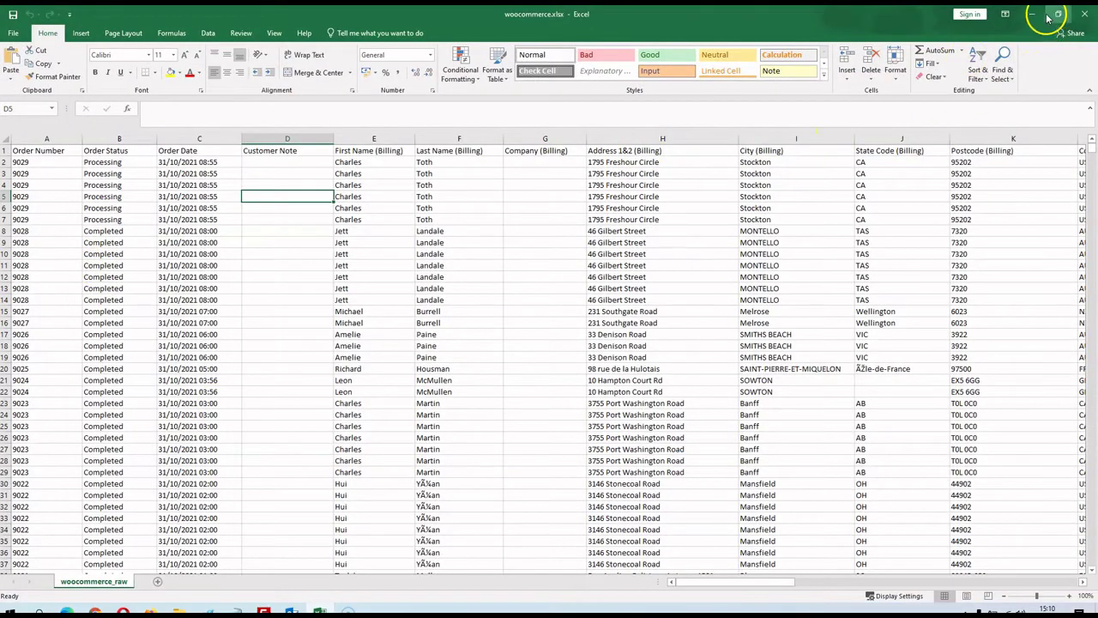
click(1036, 16)
click(542, 292)
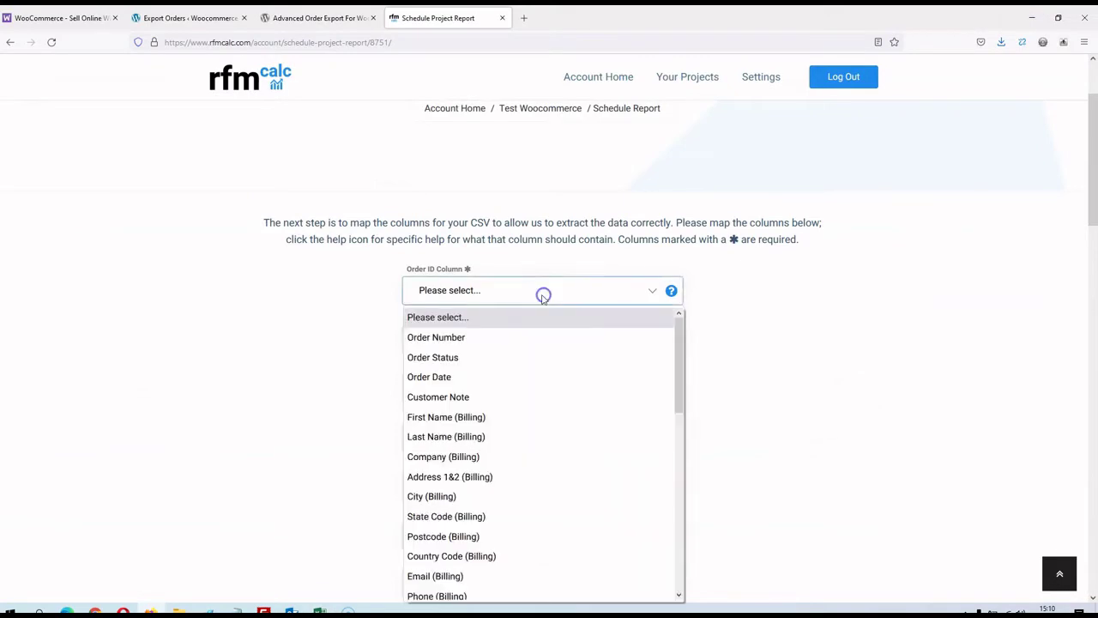
click(486, 340)
Check the order dates in the Excel workbook, and map the Order Date Column to Order Date in RFM Calc.
click(319, 611)
click(320, 611)
key(alt+Tab)
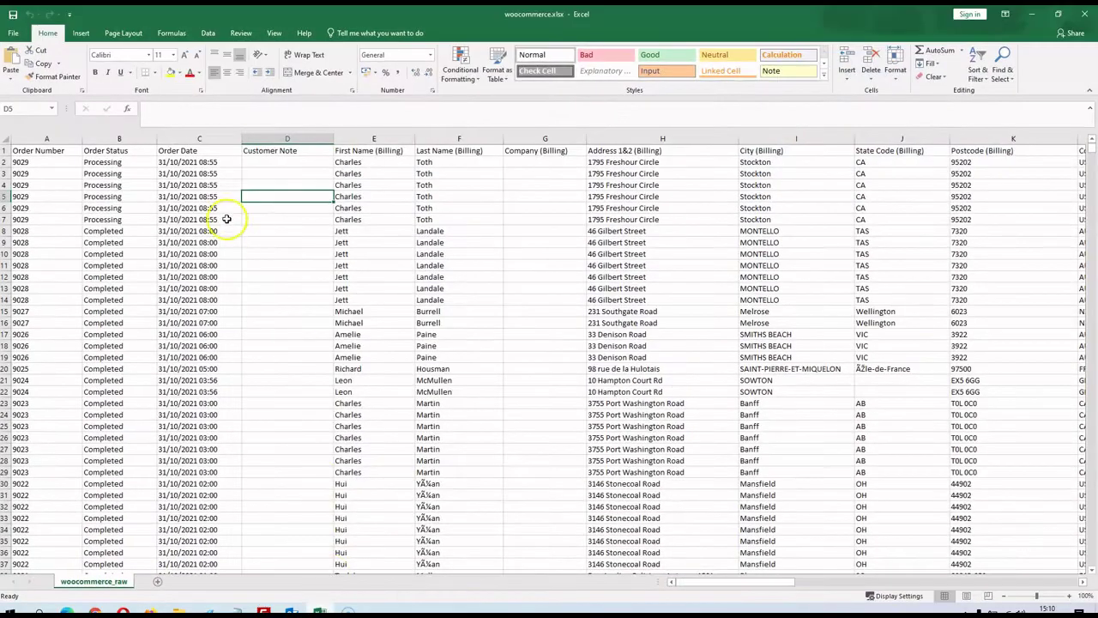
click(1032, 14)
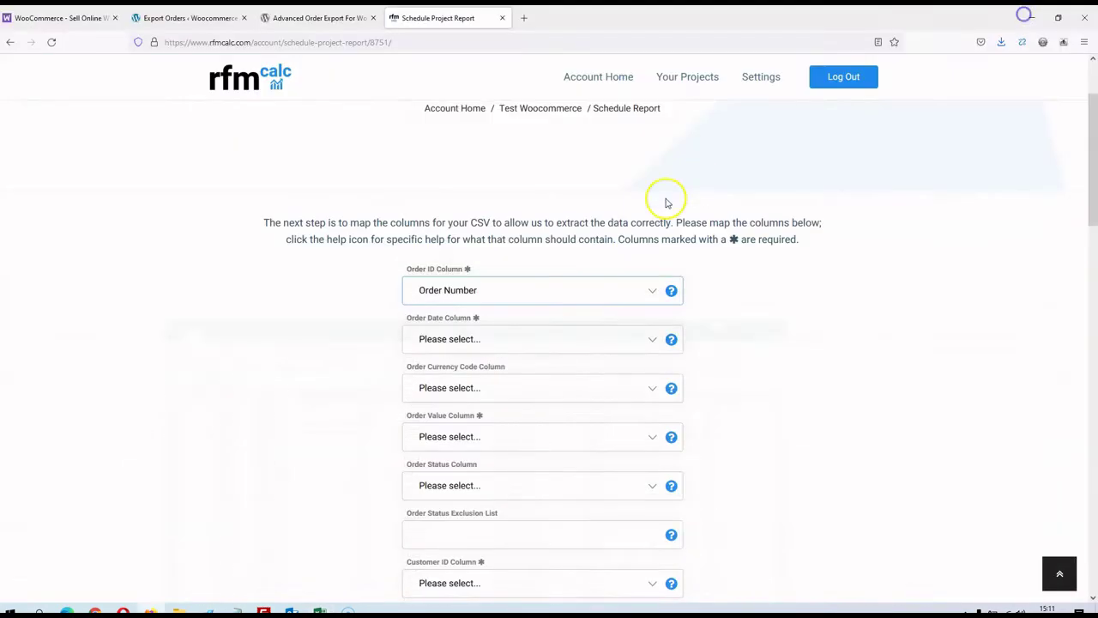
click(493, 341)
scroll(473, 123, down, 1)
scroll(472, 128, up, 1)
click(467, 130)
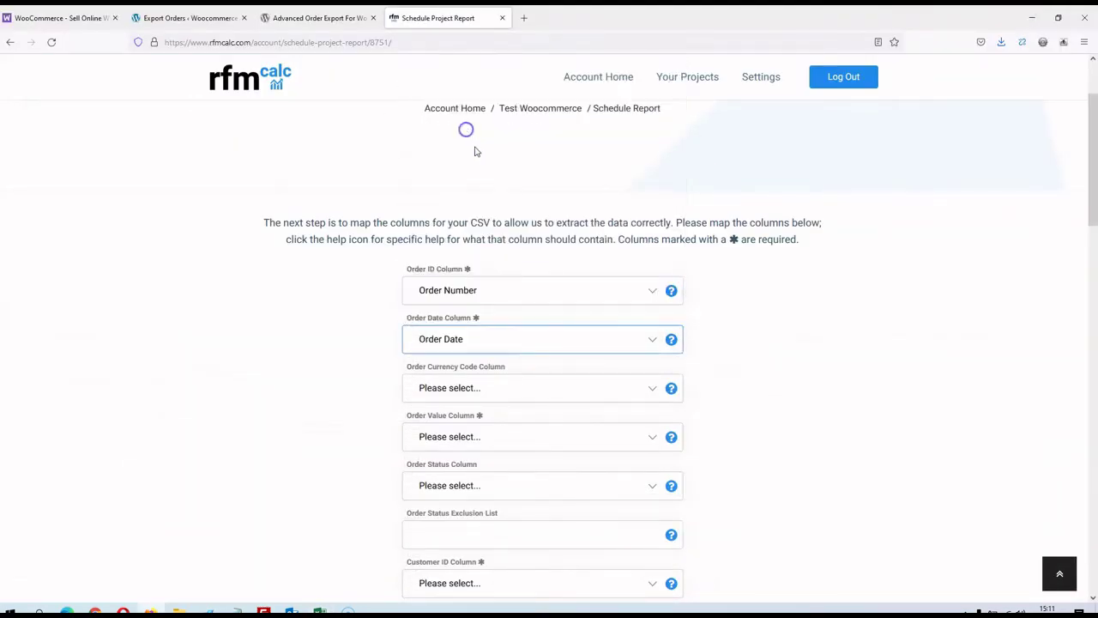
Look up the order amount columns in Excel, and map the Order Value Column to Order Total Amount in RFM Calc.
scroll(510, 358, down, 1)
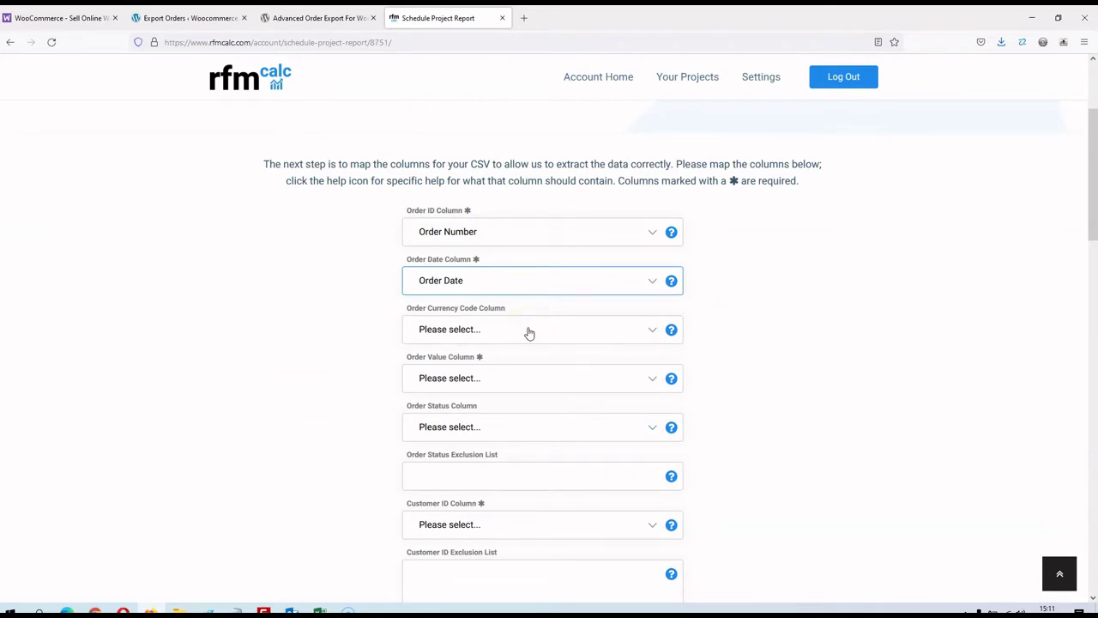
scroll(530, 333, down, 1)
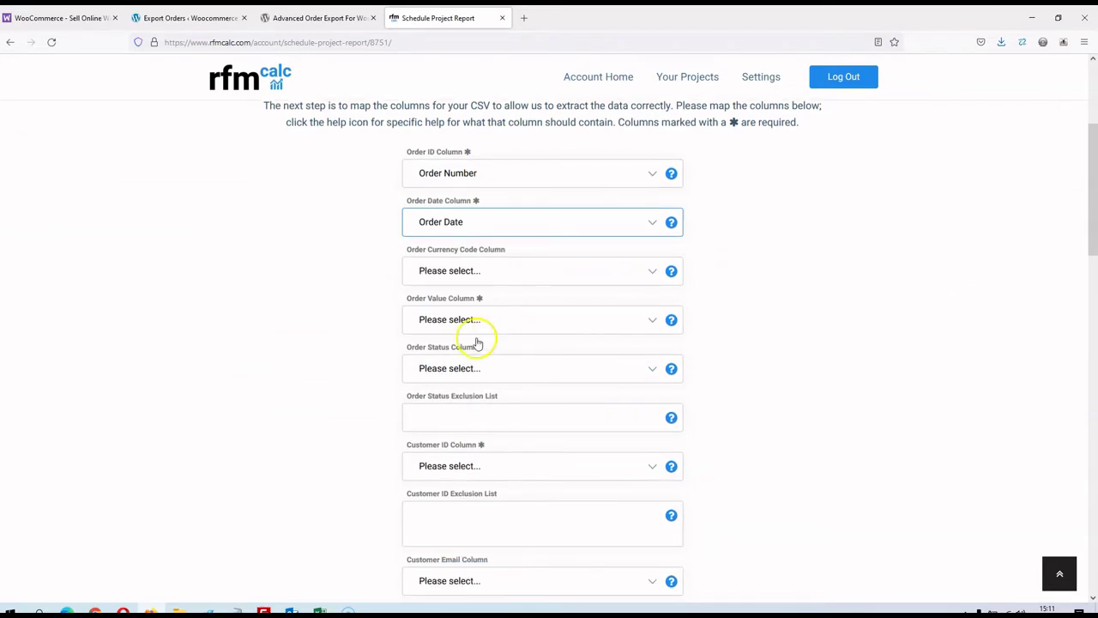
click(319, 611)
drag(743, 581, 954, 580)
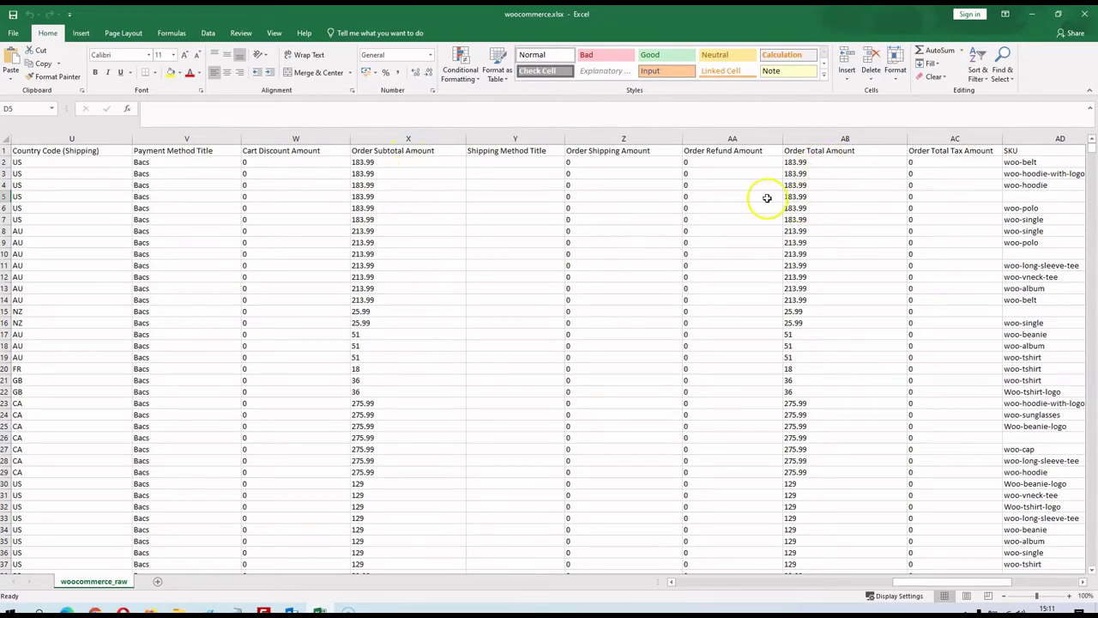
click(1032, 14)
click(522, 316)
drag(682, 390, 673, 513)
click(538, 528)
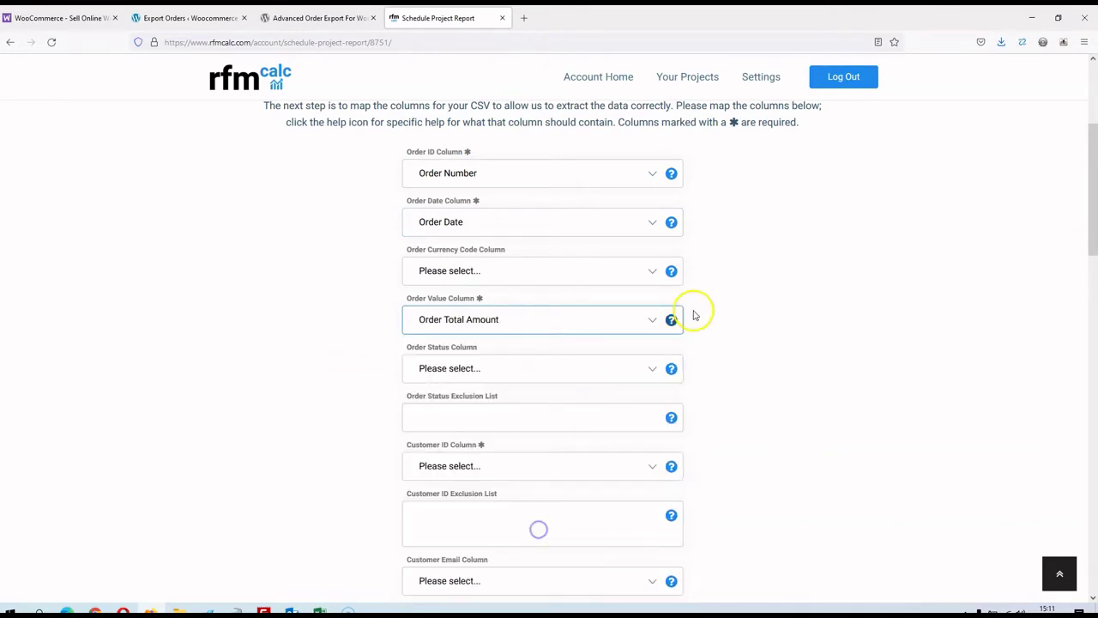
Map the Order Status Column to Order Status.
scroll(681, 321, down, 2)
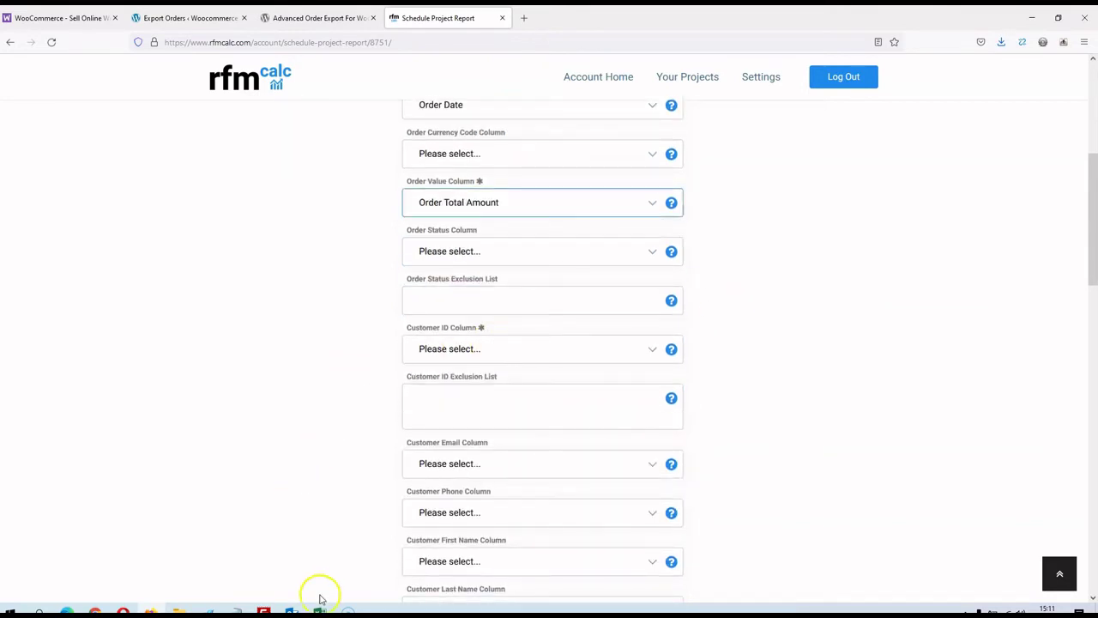
click(519, 254)
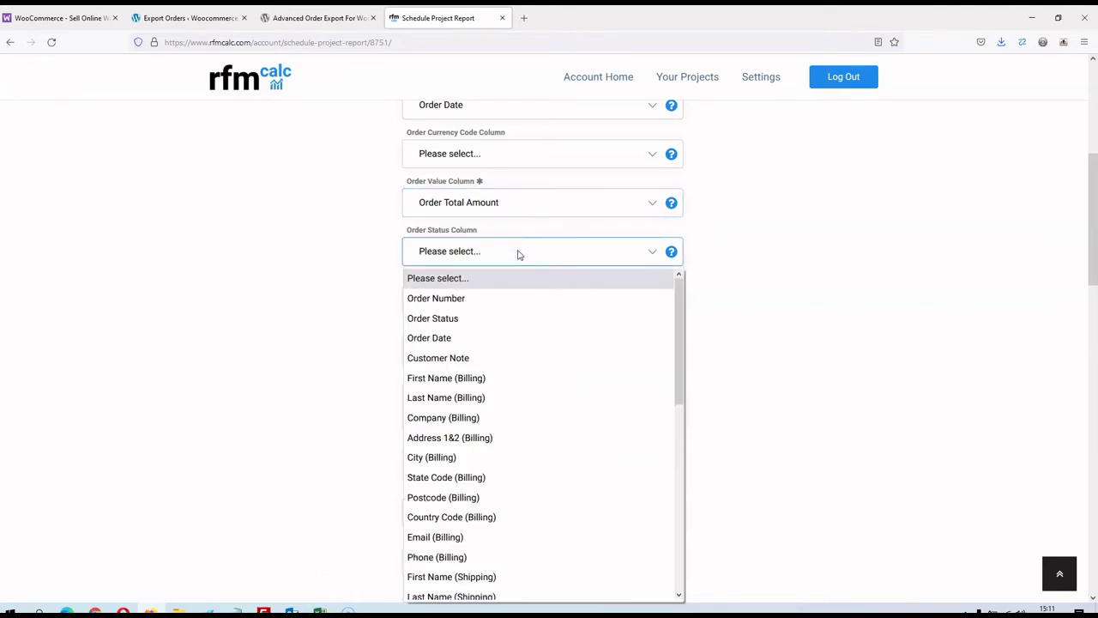
click(502, 318)
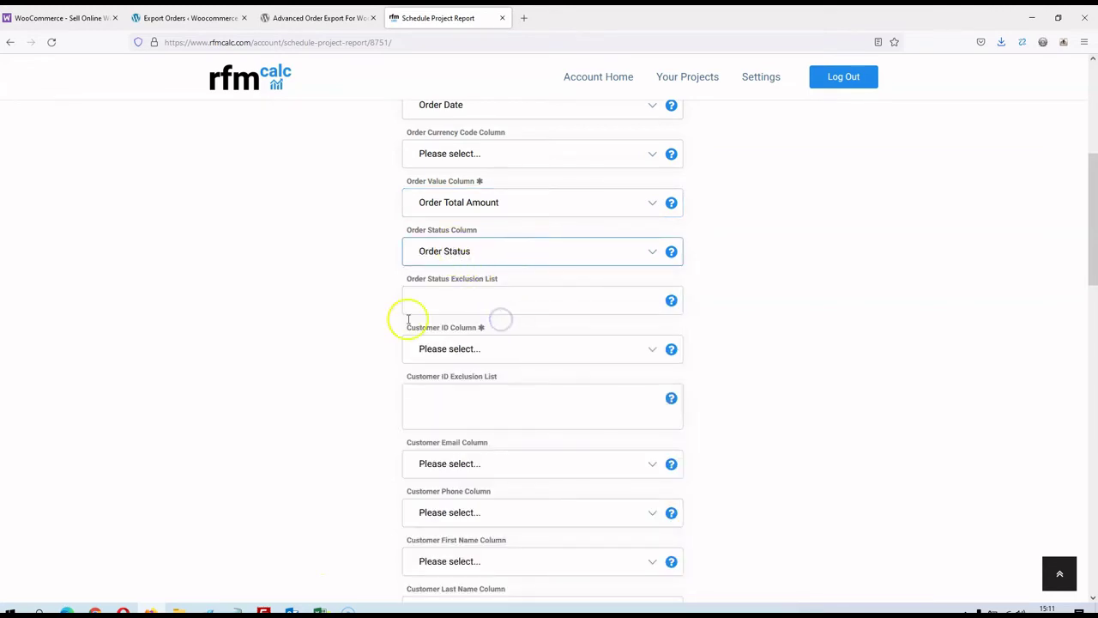
Look through the Order Status values in the Excel workbook and copy the status text "Processing".
click(319, 610)
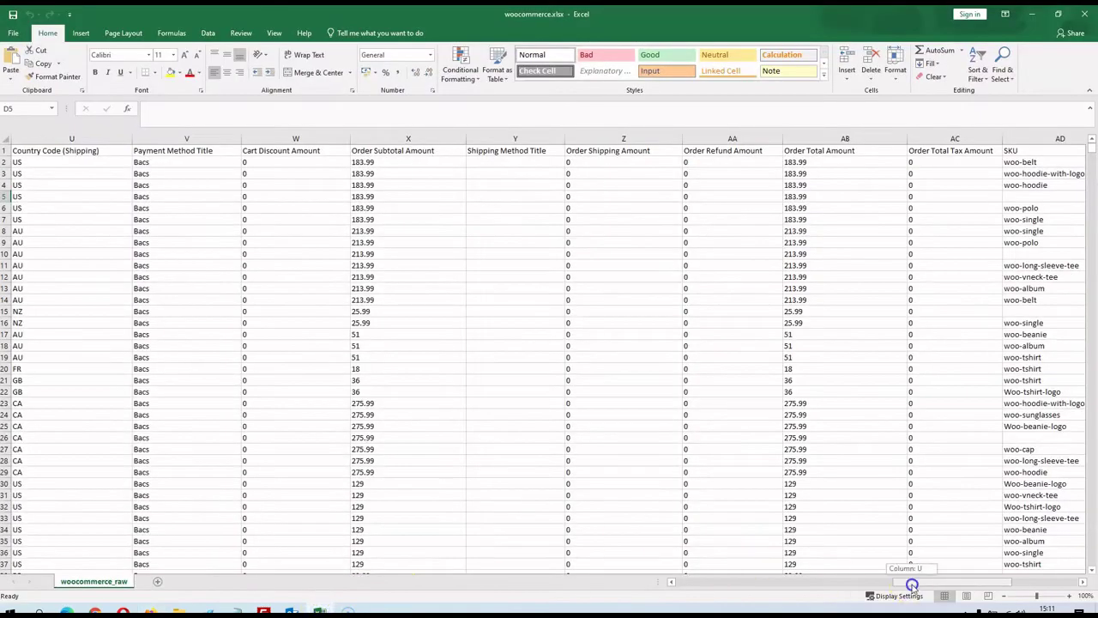
scroll(103, 279, down, 4)
scroll(103, 279, down, 2)
scroll(103, 279, down, 20)
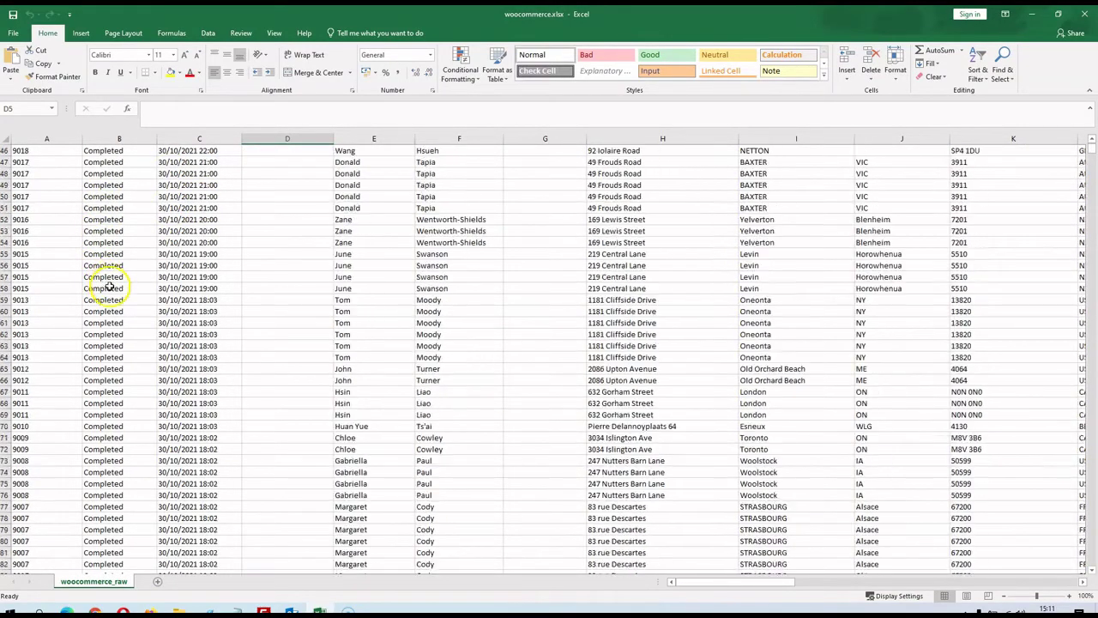
scroll(114, 301, down, 19)
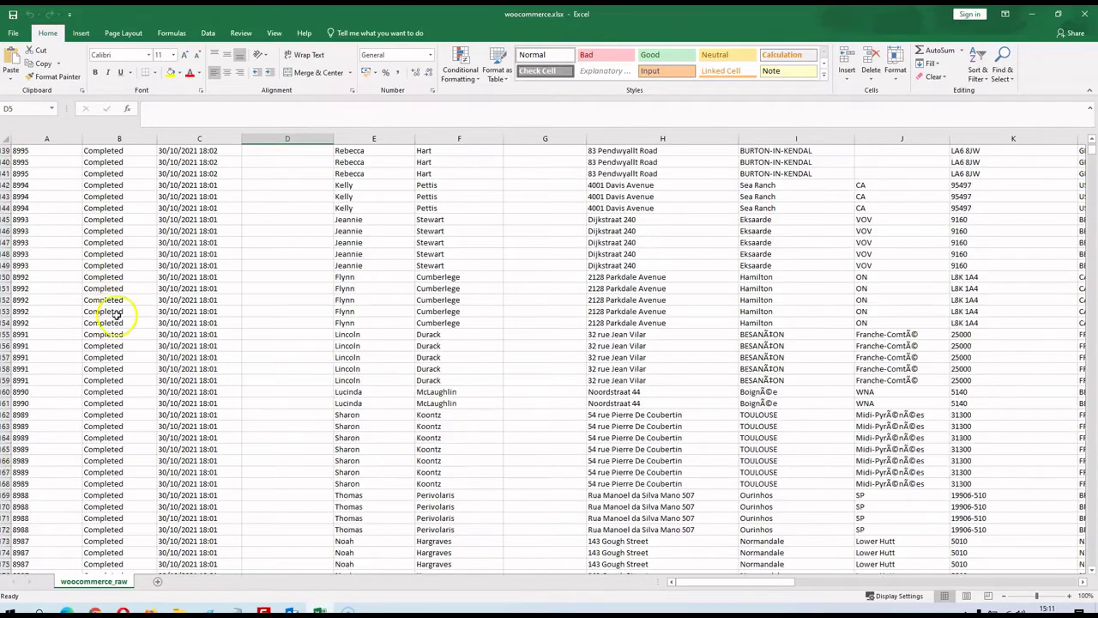
drag(1093, 161, 1093, 206)
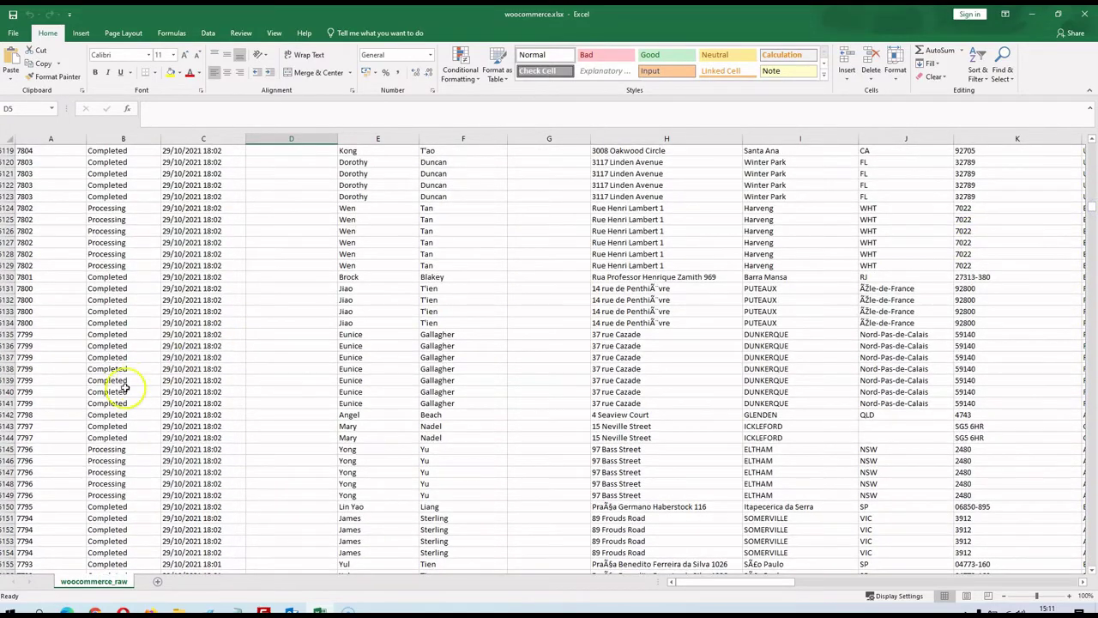
click(110, 231)
double_click(110, 231)
key(ctrl+c)
right_click(109, 232)
key(Escape)
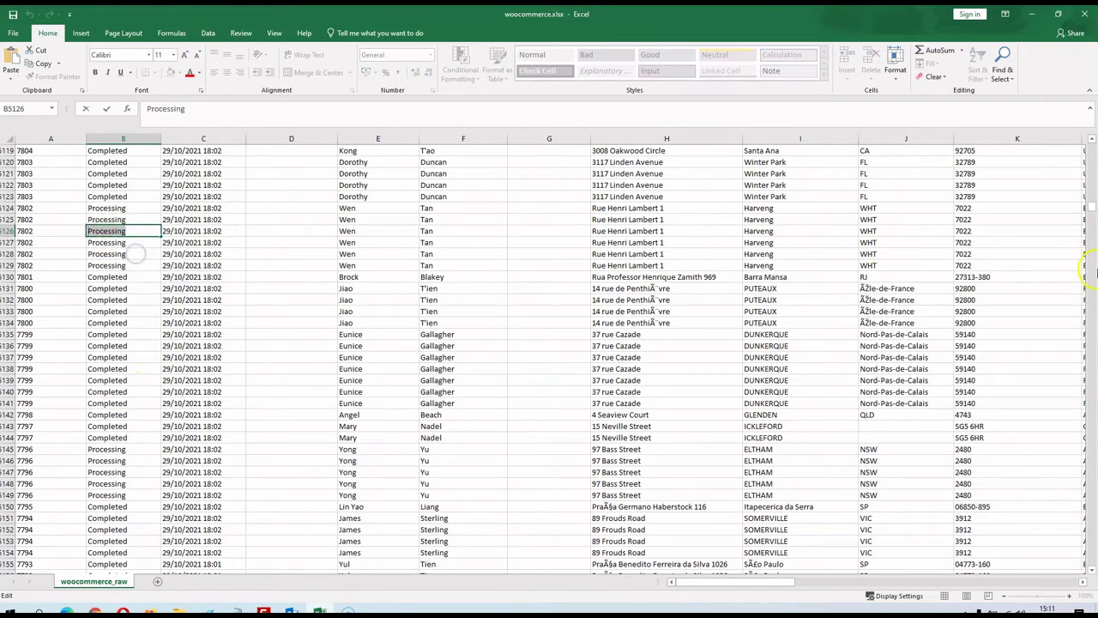
drag(1092, 209, 1094, 141)
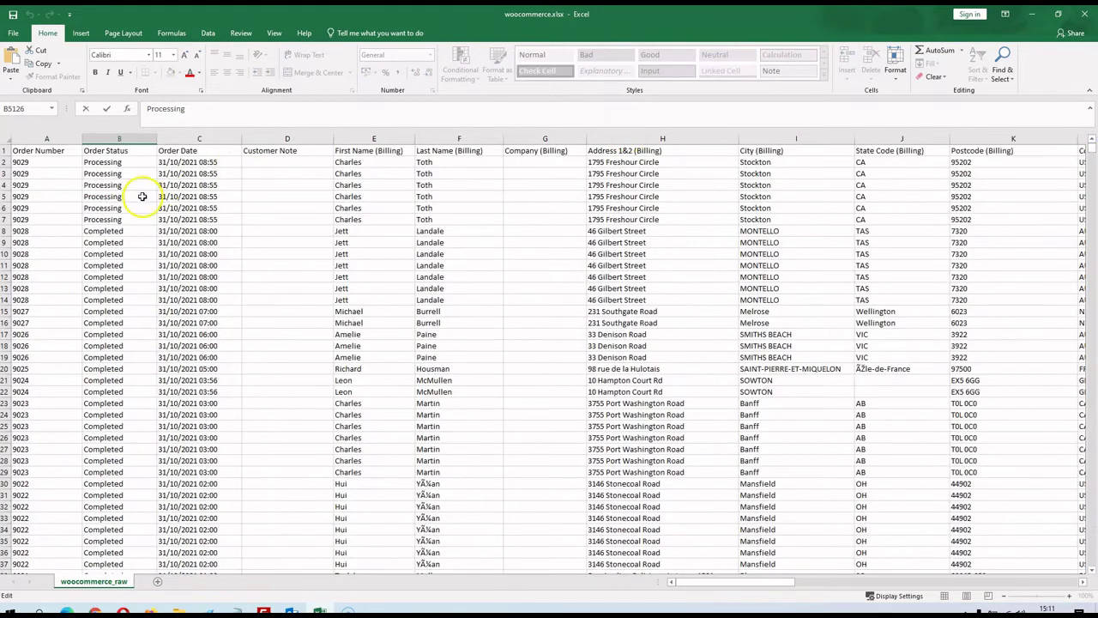
Return to RFM Calc and paste "Processing" into the Order Status Exclusion List.
click(1031, 14)
click(511, 302)
right_click(511, 303)
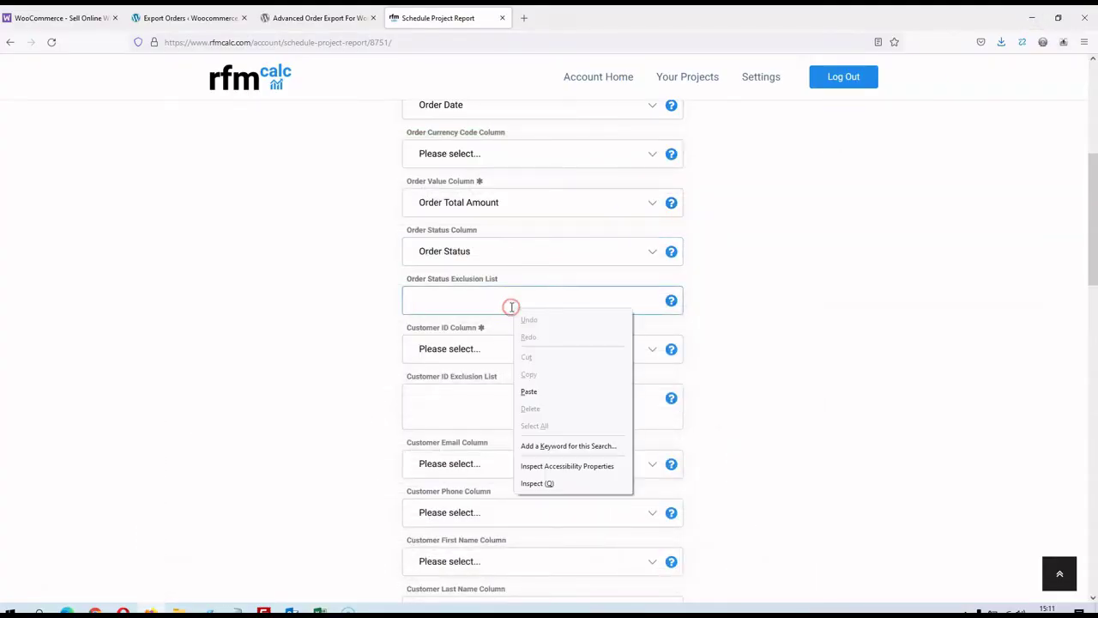
click(538, 390)
Check the billing contact columns in Excel, and map the Customer ID Column to Email (Billing) in RFM Calc.
click(290, 587)
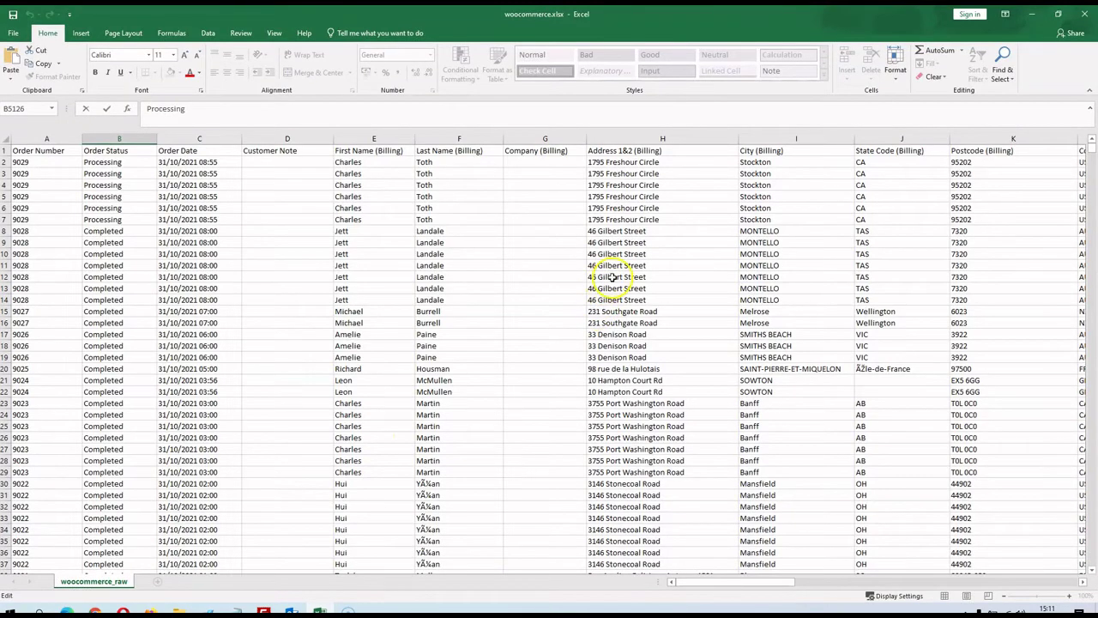
drag(746, 581, 816, 588)
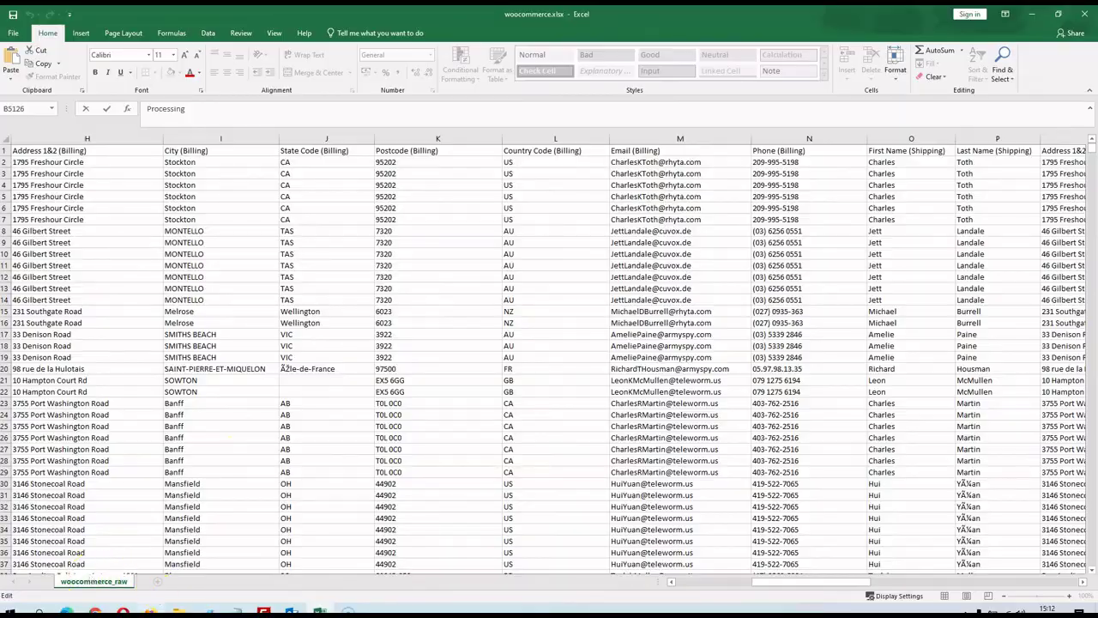
click(153, 609)
click(494, 351)
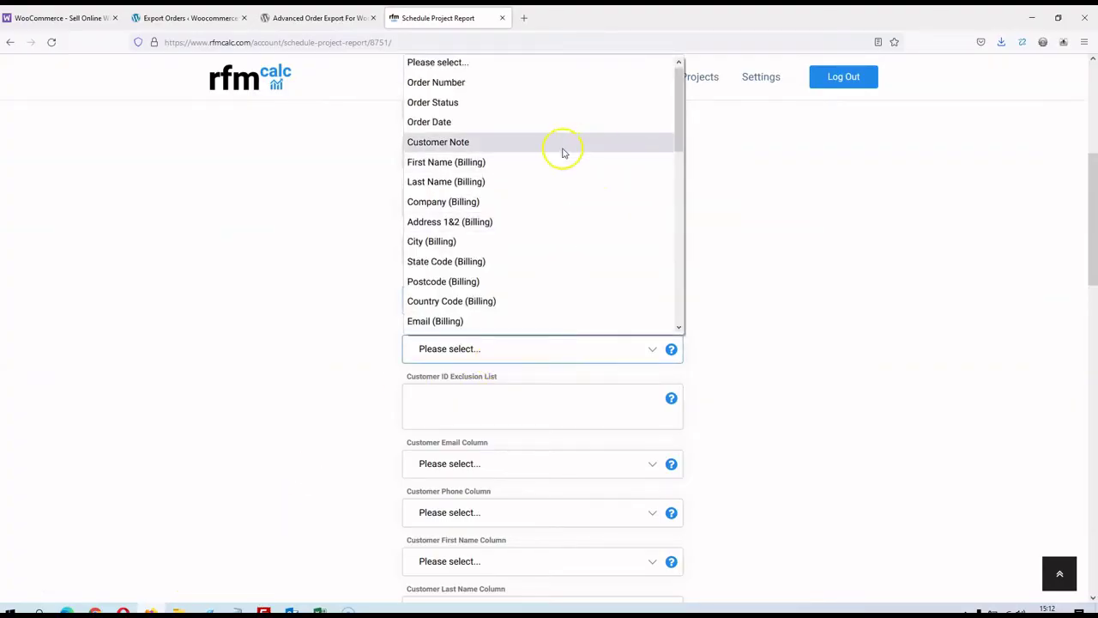
scroll(523, 172, down, 2)
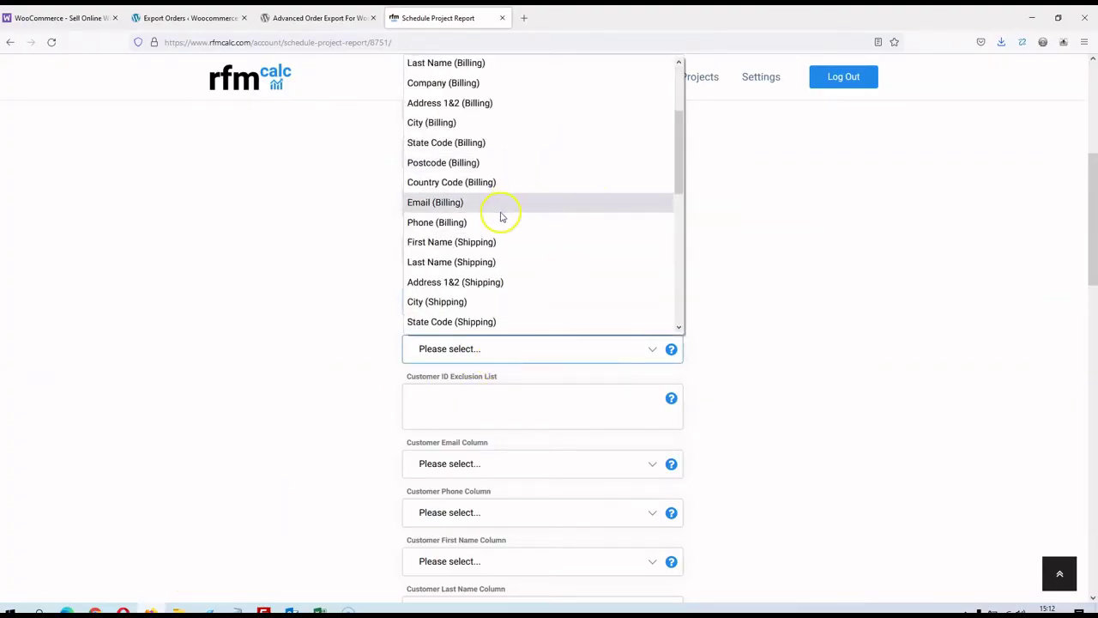
click(479, 203)
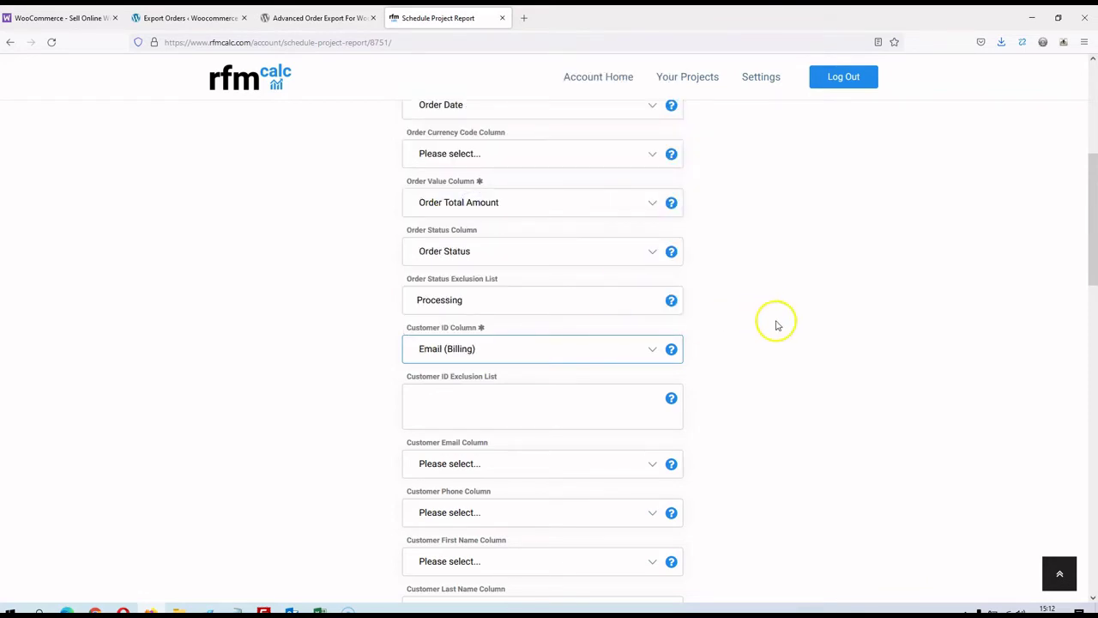
Recheck the billing email data in Excel, and map the Customer Email Column to Email (Billing) in RFM Calc.
click(319, 611)
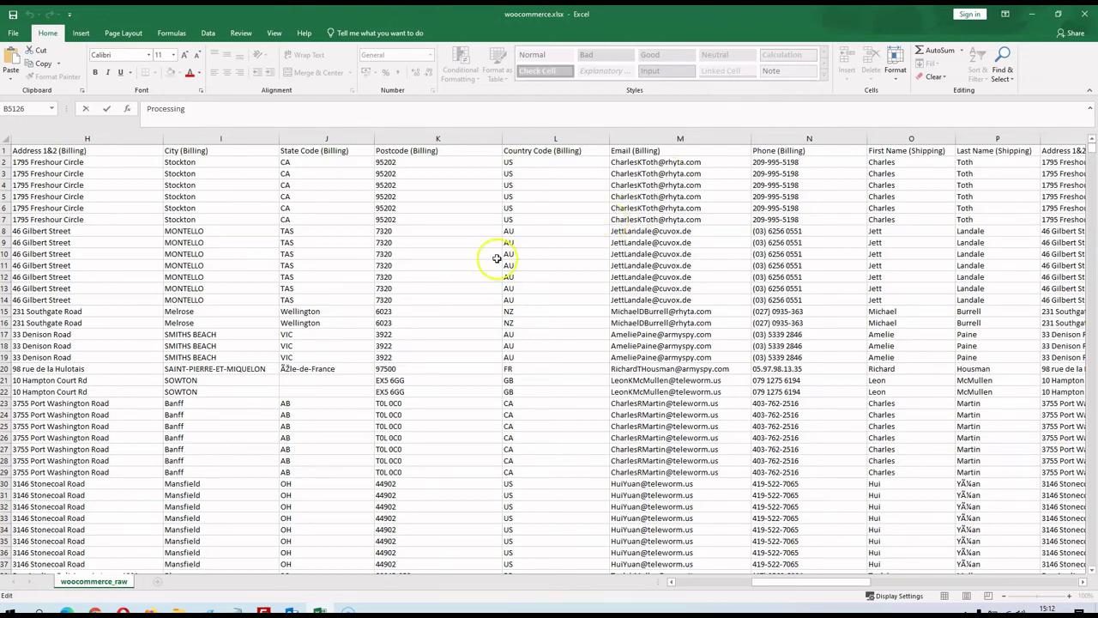
click(151, 611)
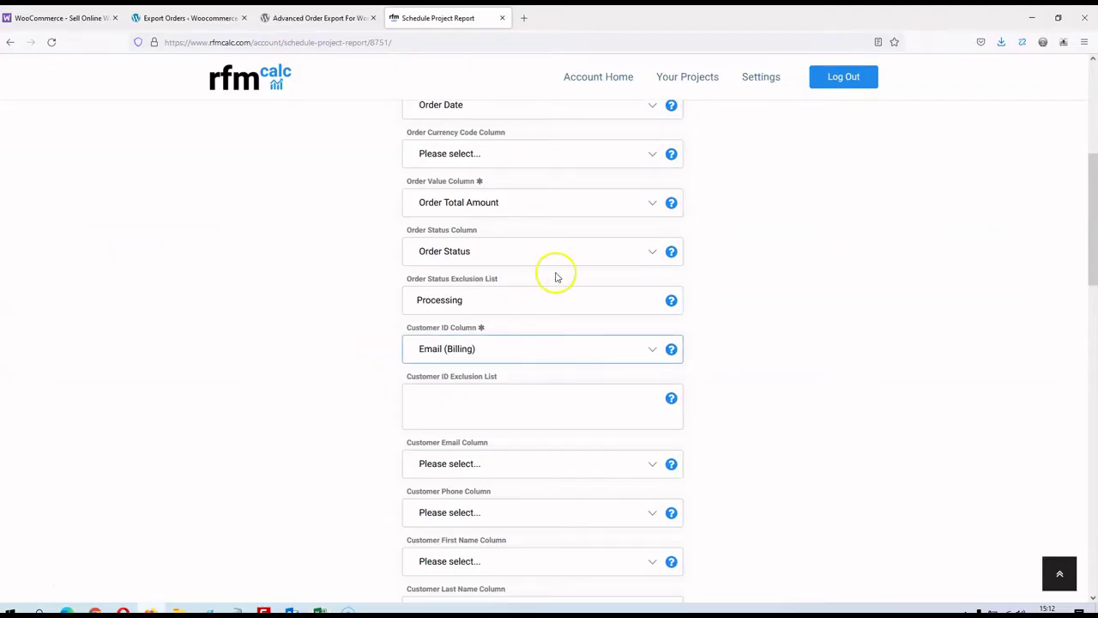
scroll(554, 274, down, 3)
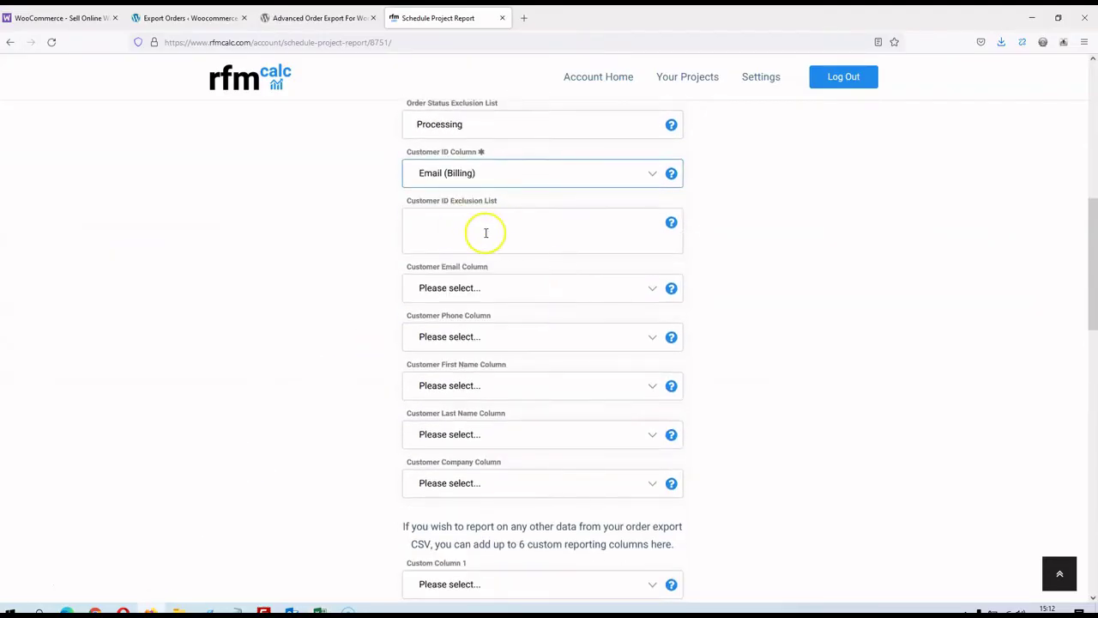
scroll(747, 244, down, 1)
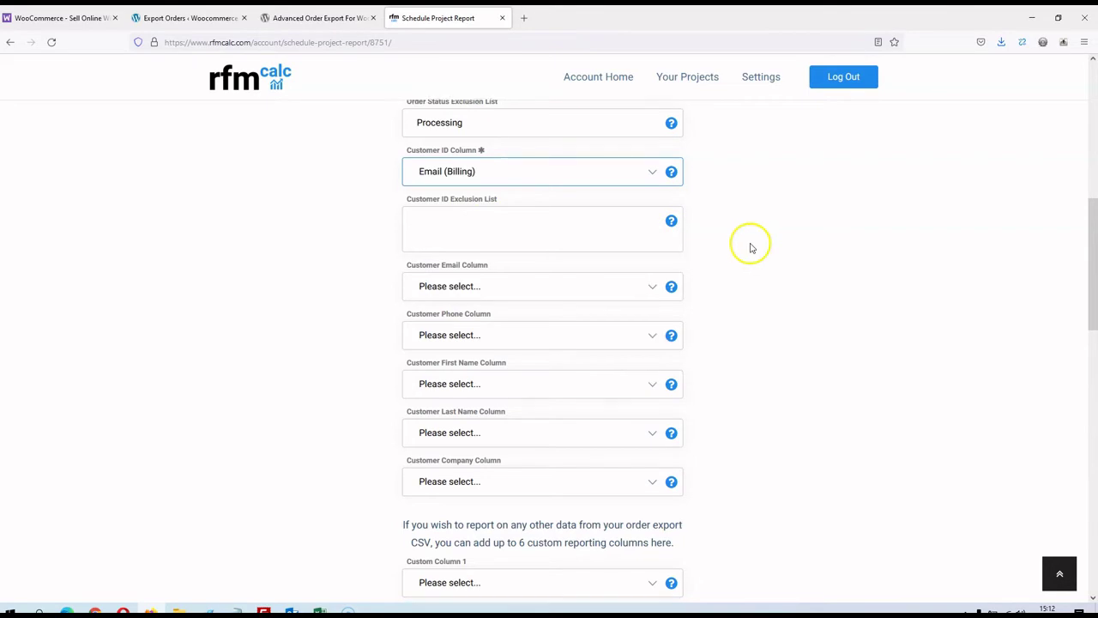
click(515, 228)
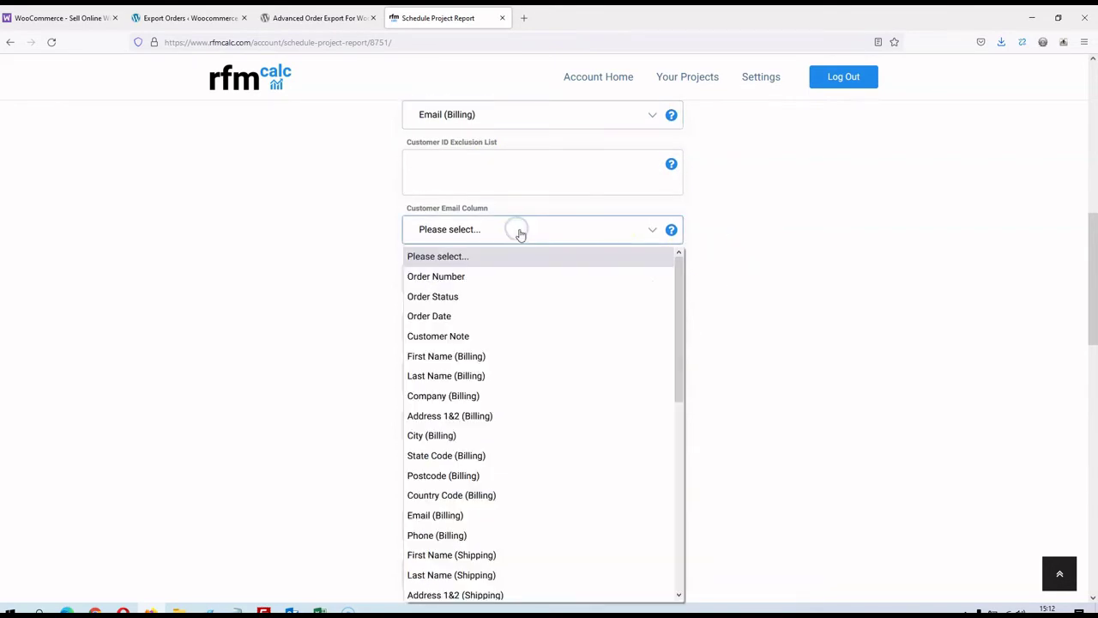
click(442, 515)
Map the Customer Phone Column to Phone (Billing).
click(518, 280)
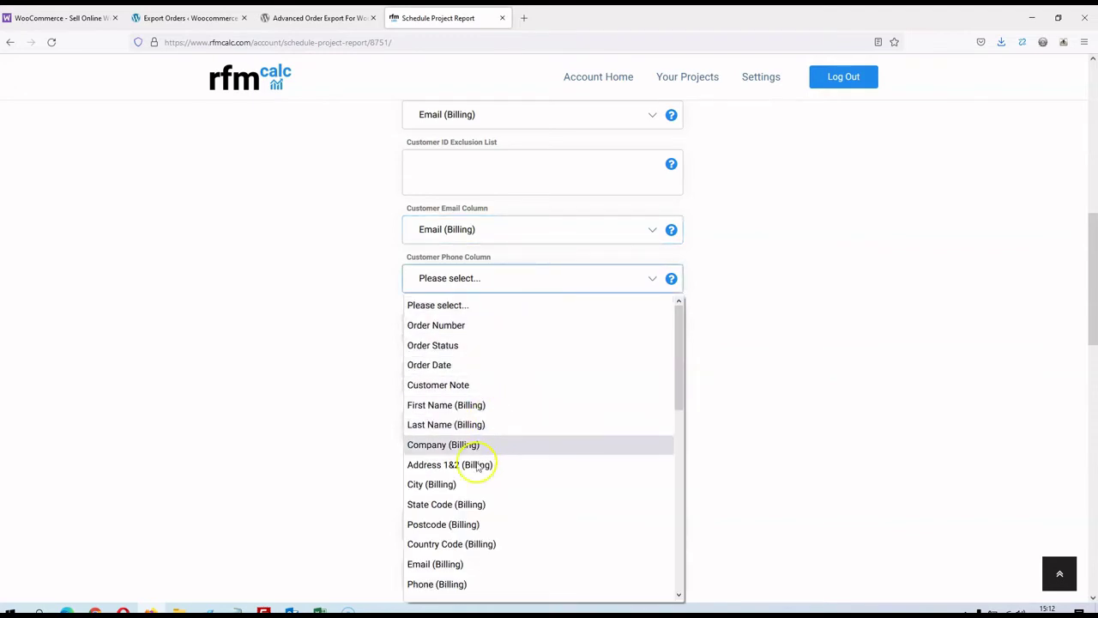
scroll(464, 520, down, 2)
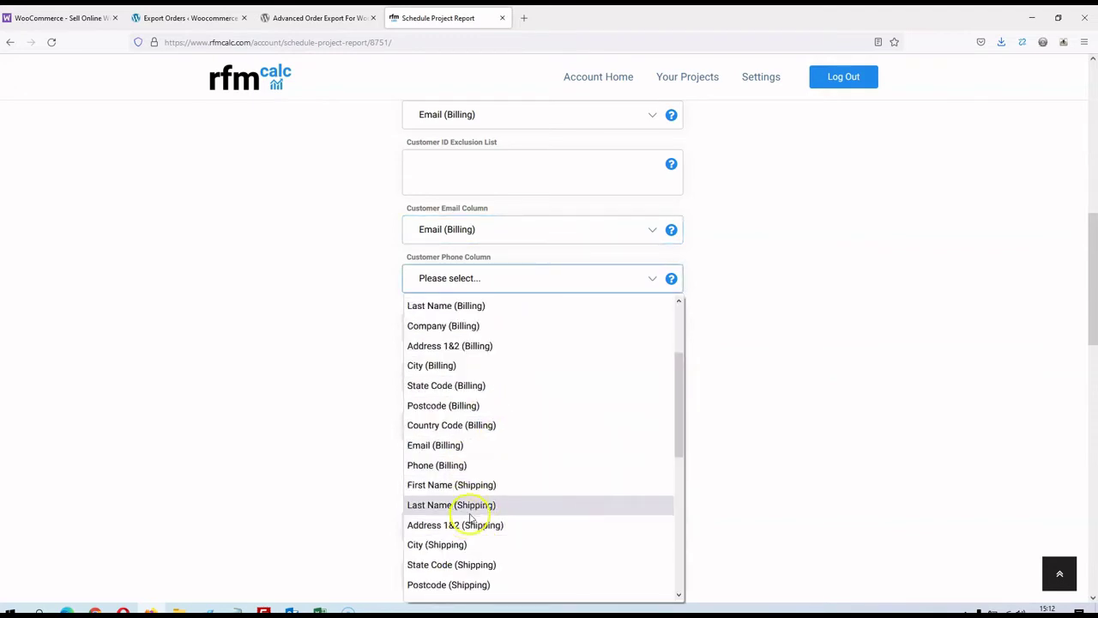
click(458, 468)
Map the Customer First Name Column to First Name (Billing) and the Customer Last Name Column to Last Name (Billing).
click(497, 327)
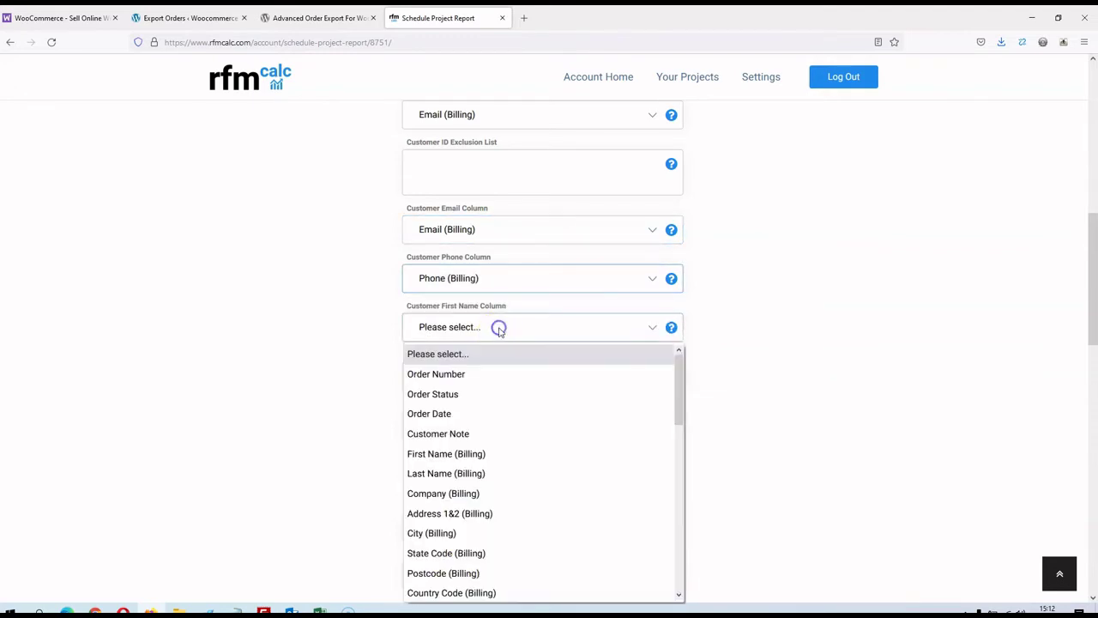
click(463, 454)
click(482, 375)
scroll(489, 248, down, 1)
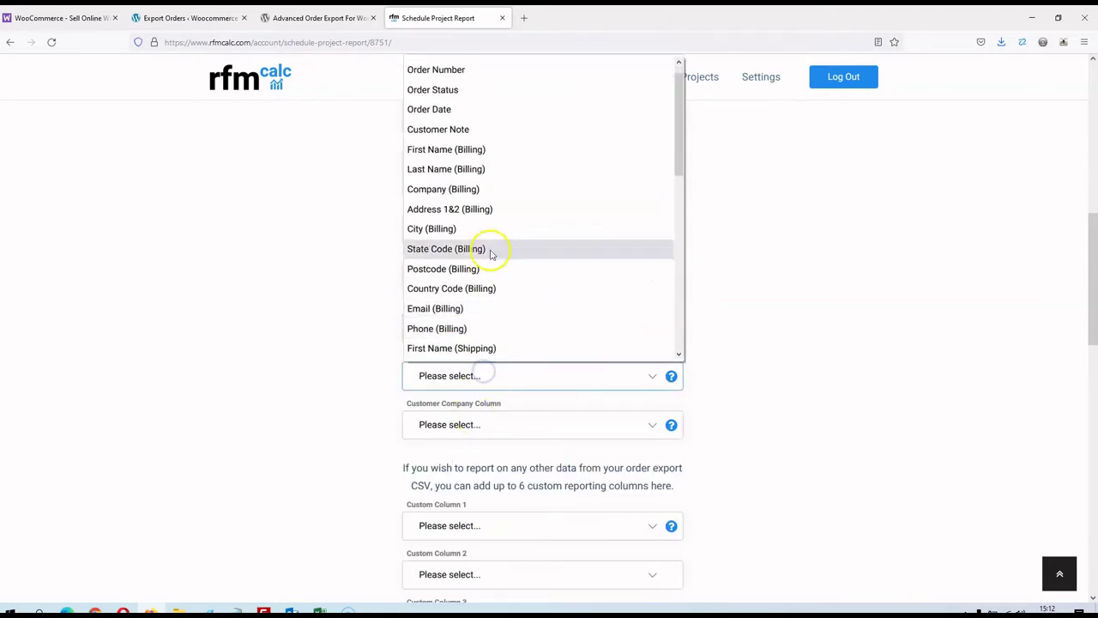
click(474, 171)
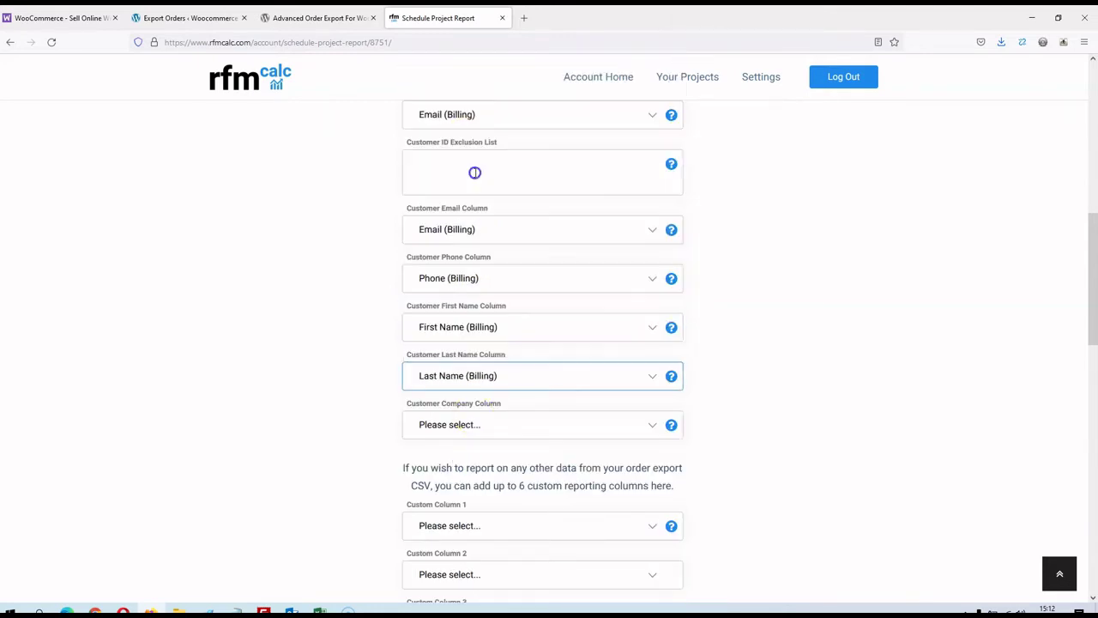
Look through the available export fields and map the Customer Company Column to Company (Billing).
click(532, 425)
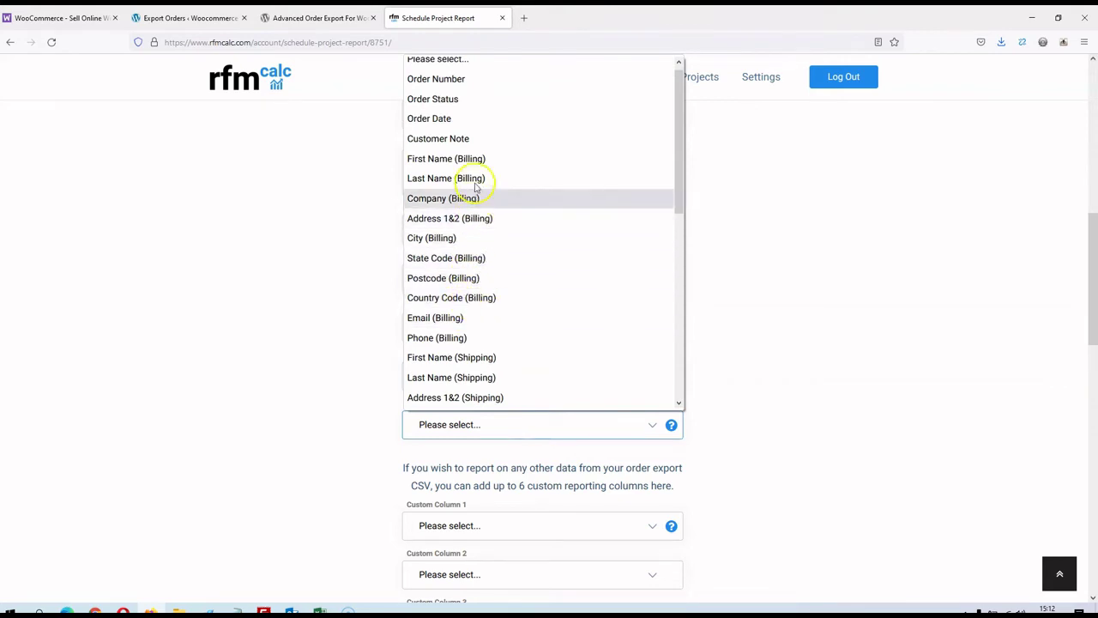
scroll(477, 213, down, 3)
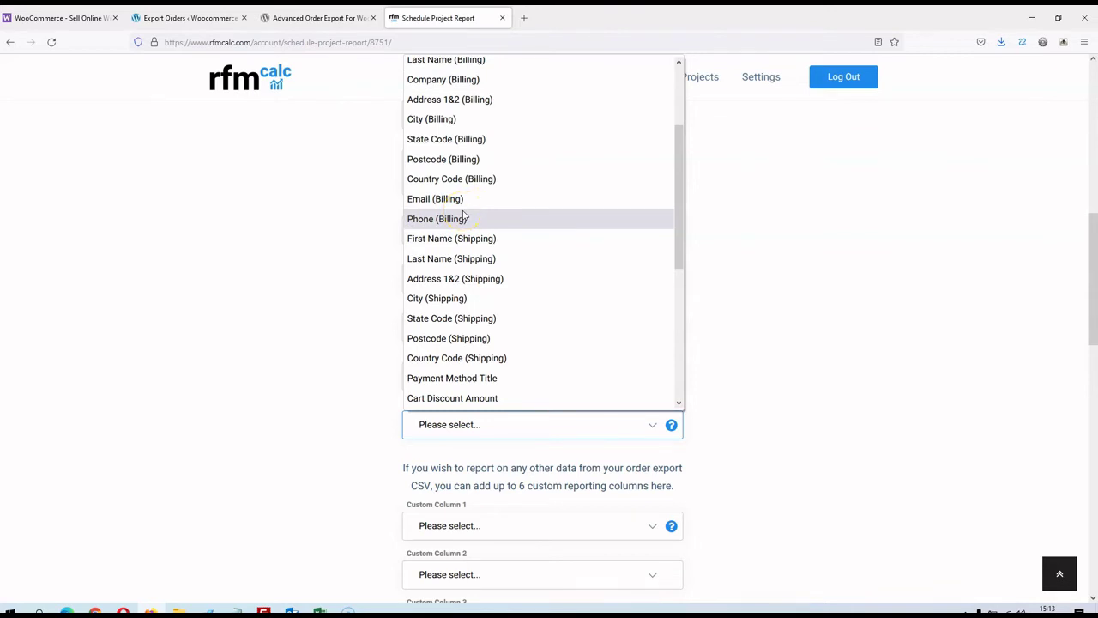
scroll(463, 214, down, 6)
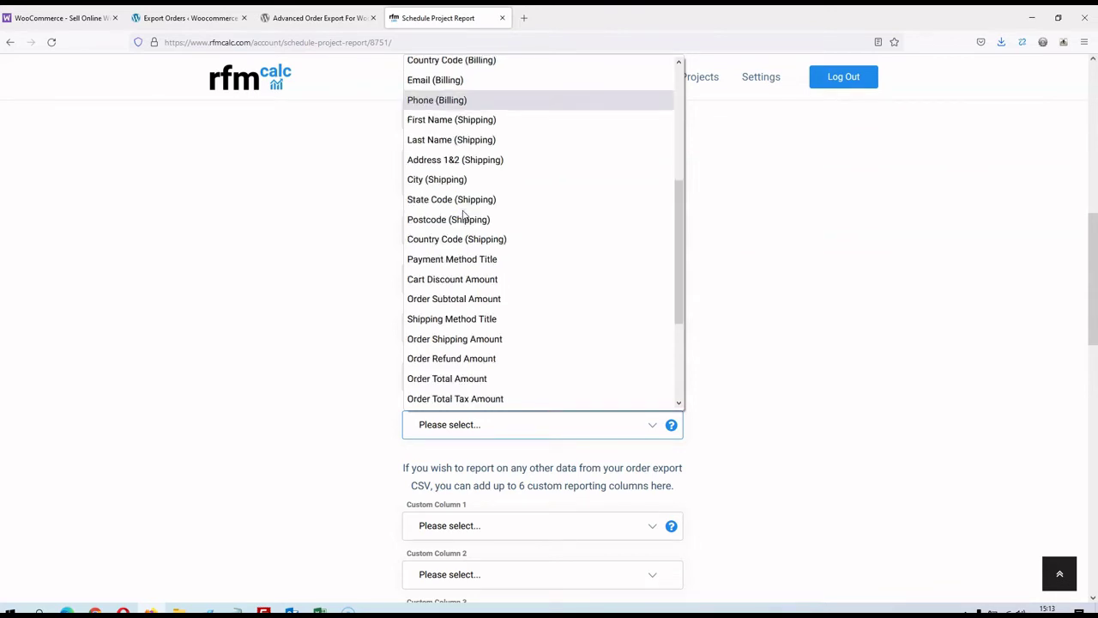
scroll(464, 215, up, 8)
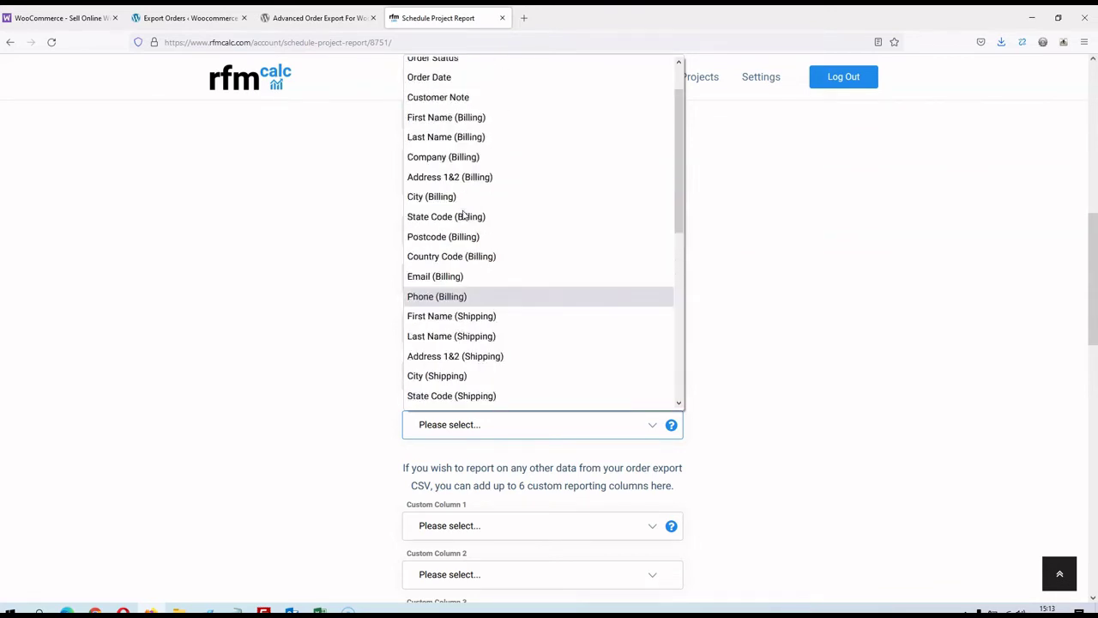
click(471, 157)
click(787, 325)
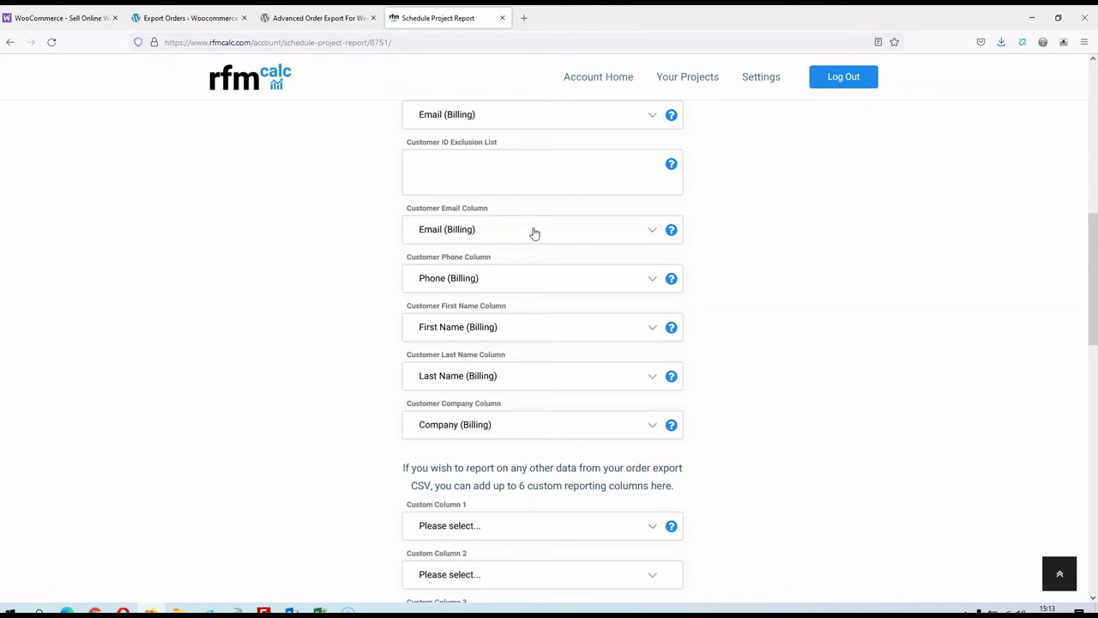
Set Custom Column 1 to Payment Method Title as an additional reporting column.
scroll(533, 232, down, 3)
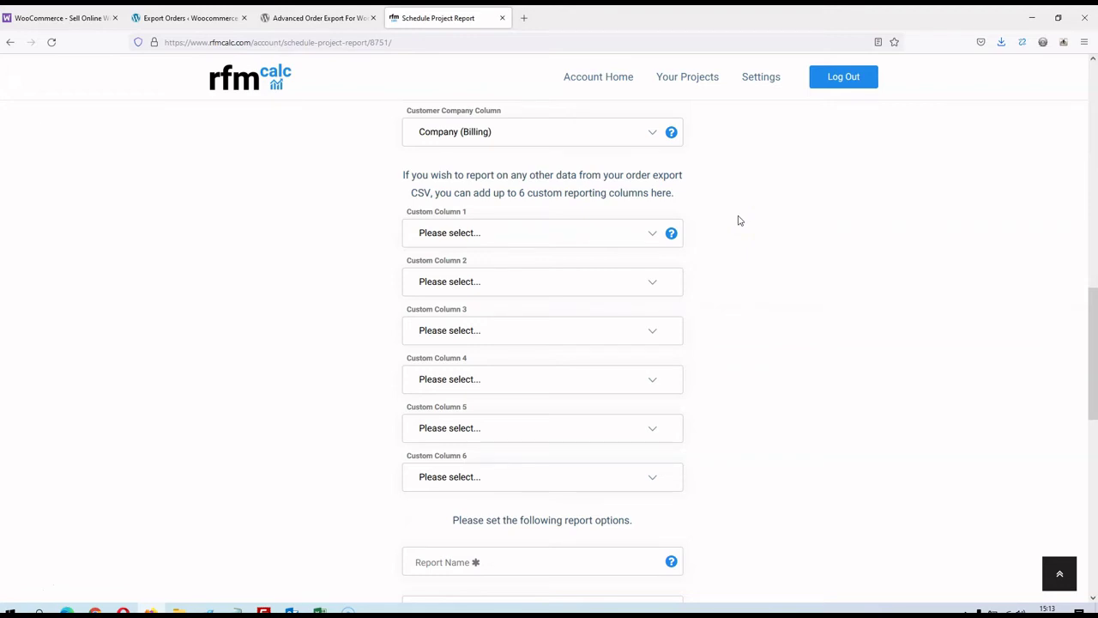
click(580, 233)
drag(677, 325, 662, 435)
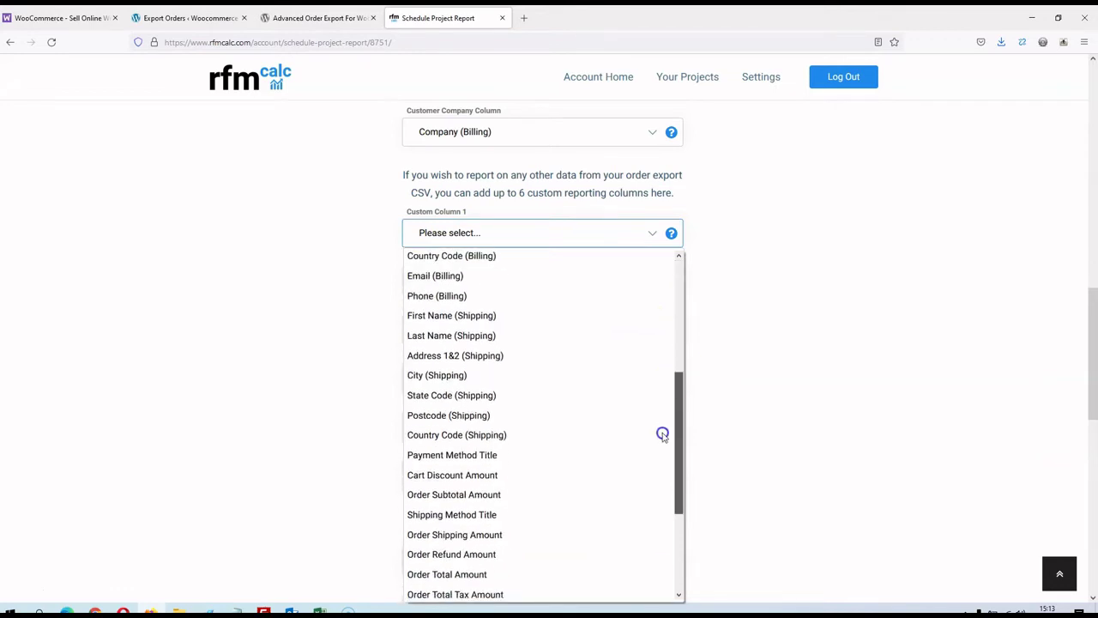
click(503, 455)
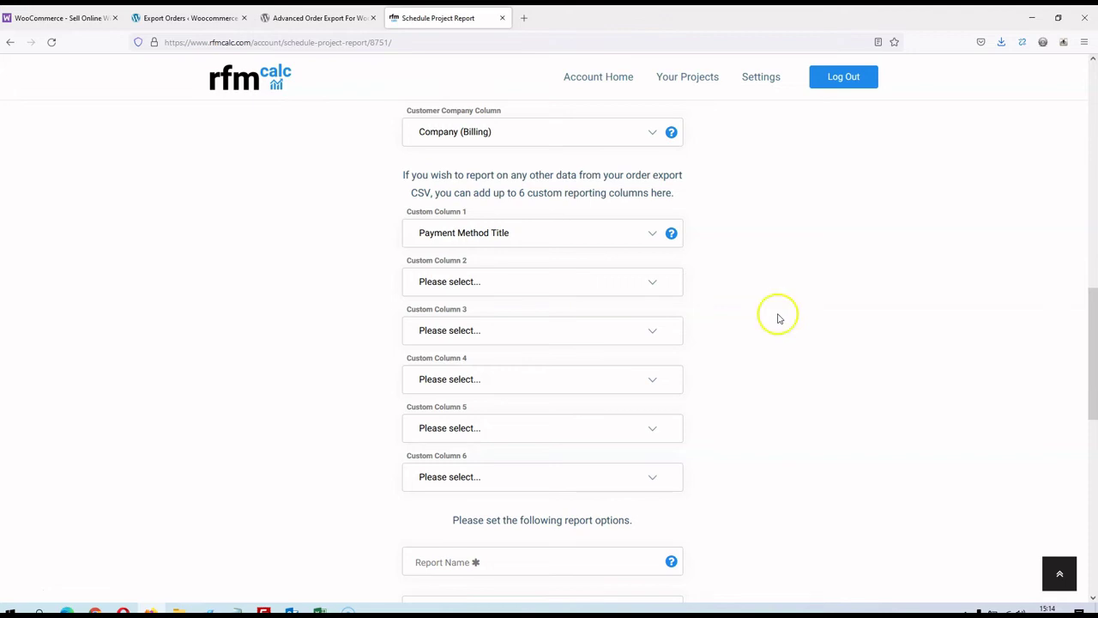
Switch to the Excel workbook and examine the item, coupon and discount columns at the far end of the order data.
click(320, 609)
drag(772, 582, 1024, 583)
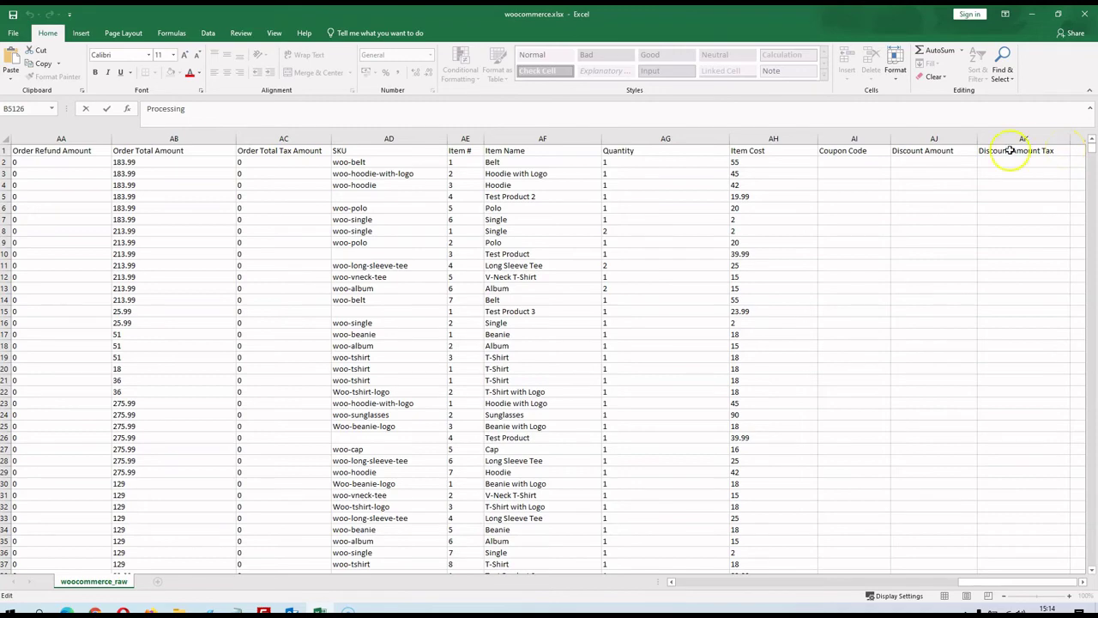
click(1026, 14)
Name the report "Woocommerce Test 1" in the RFM Calc report options.
scroll(778, 259, down, 3)
scroll(778, 259, down, 1)
click(529, 329)
text(Woocom)
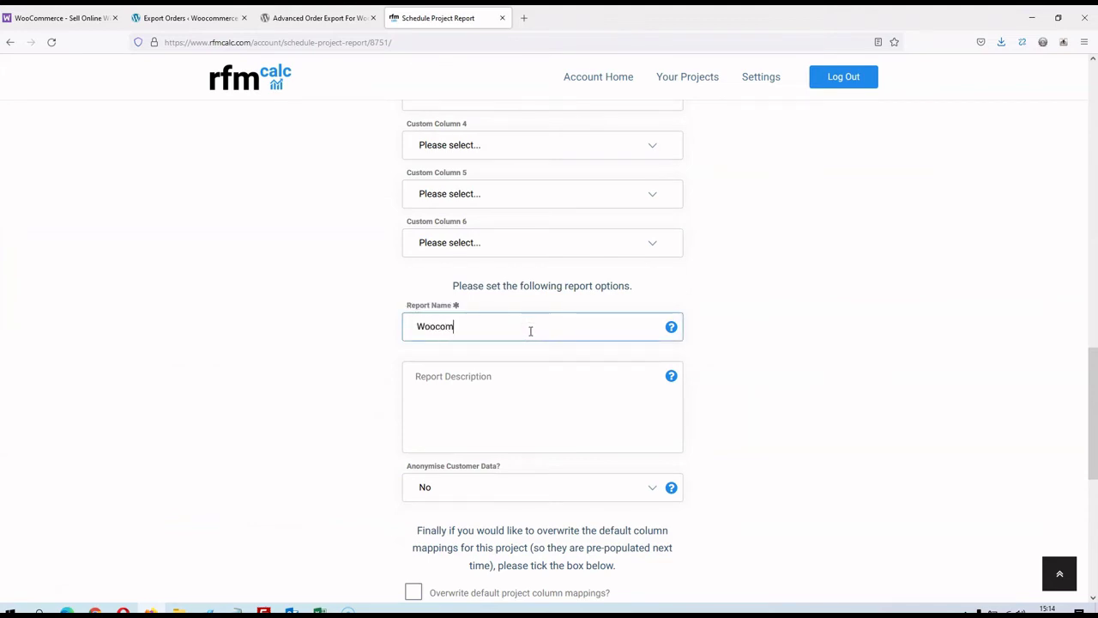
text(merce Test 1)
Enable overwriting the default project column mappings, leaving customer data anonymisation set to No.
scroll(530, 330, down, 2)
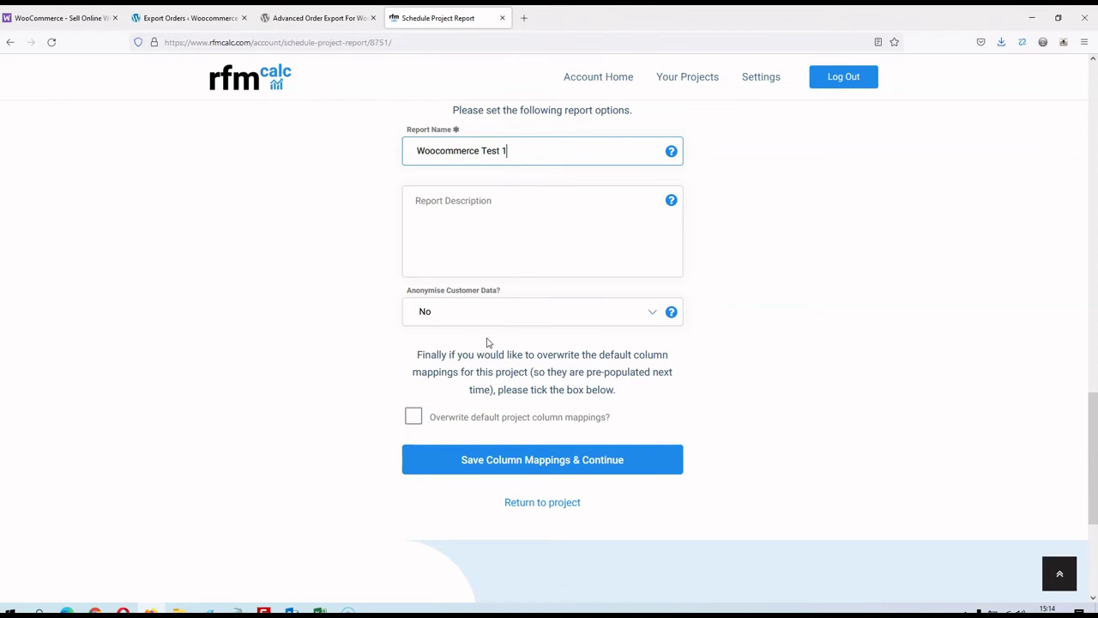
scroll(486, 342, down, 1)
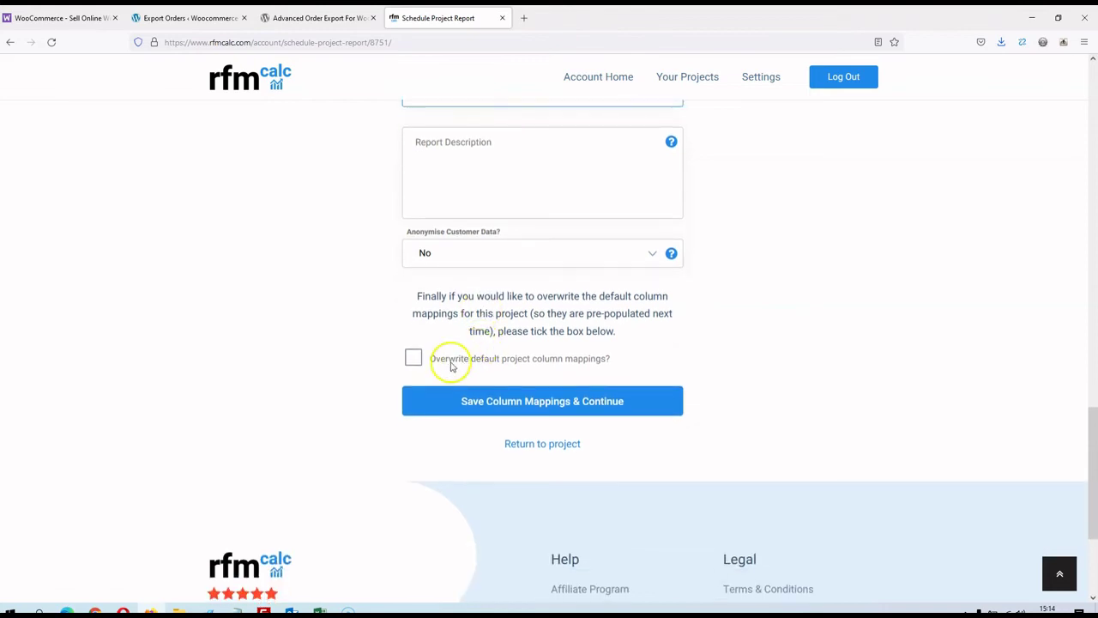
click(412, 358)
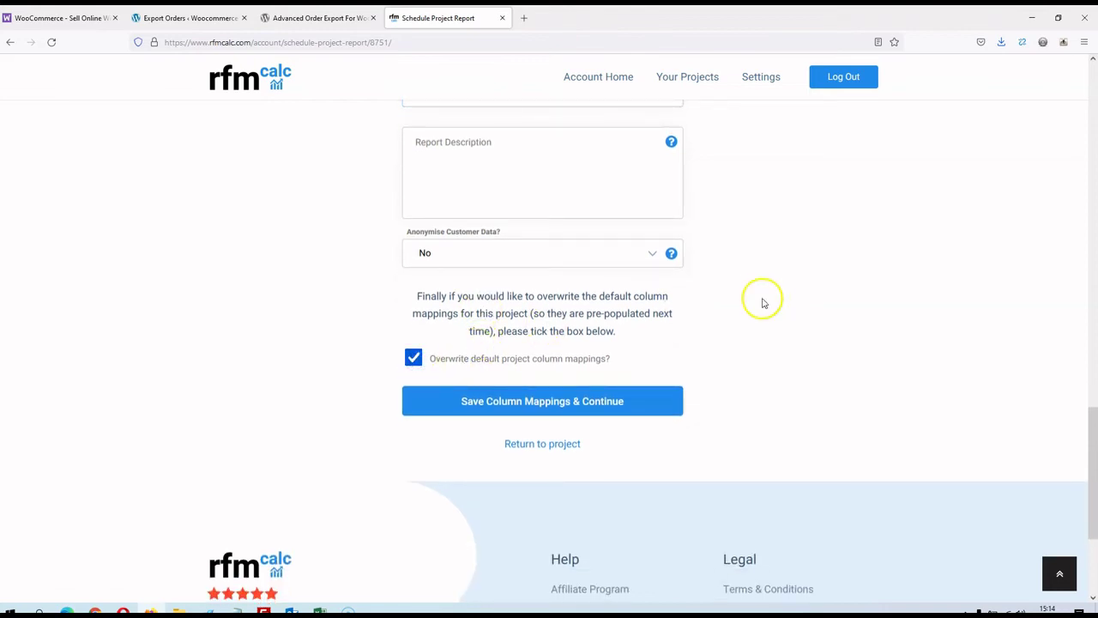
Review the completed column mappings, then save them and continue to schedule the report.
drag(1093, 452, 1050, 149)
scroll(1050, 317, down, 5)
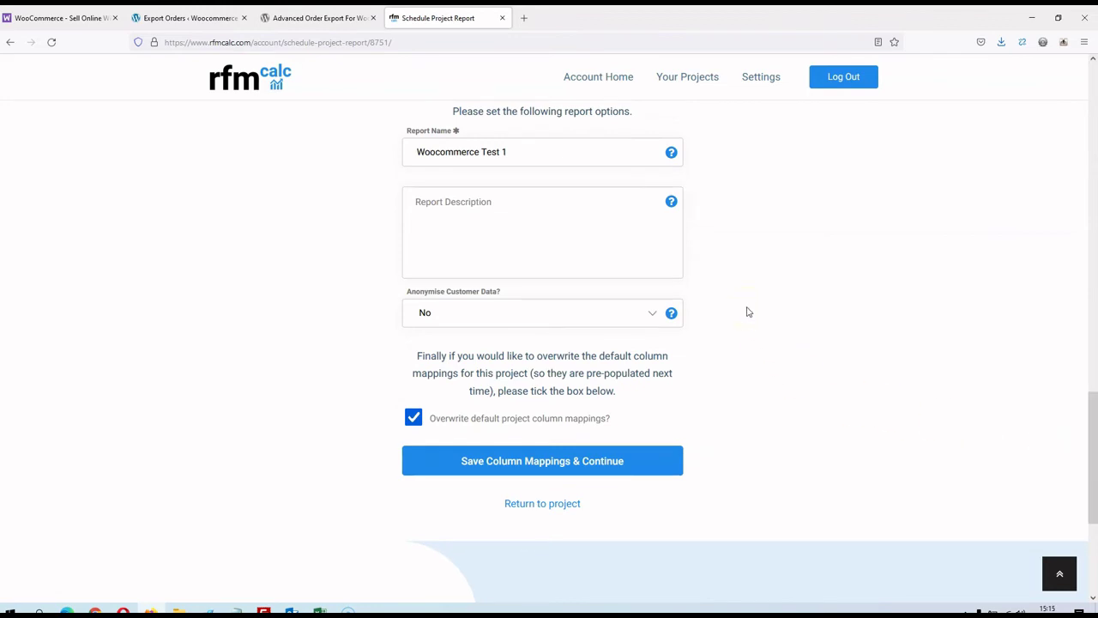
drag(1090, 400, 1088, 206)
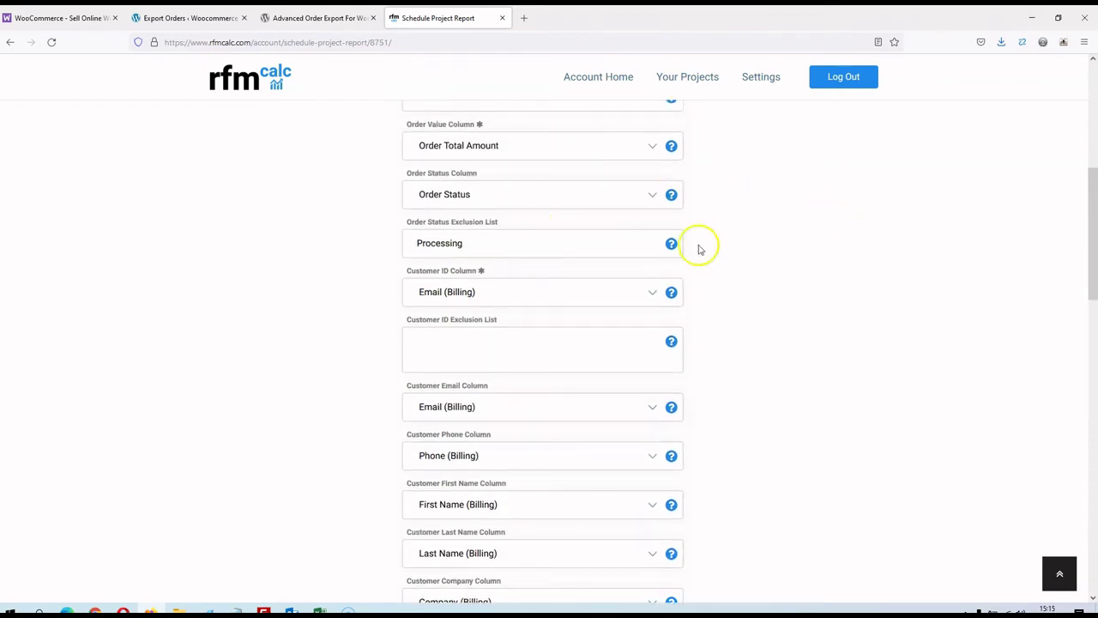
drag(1086, 246, 1093, 523)
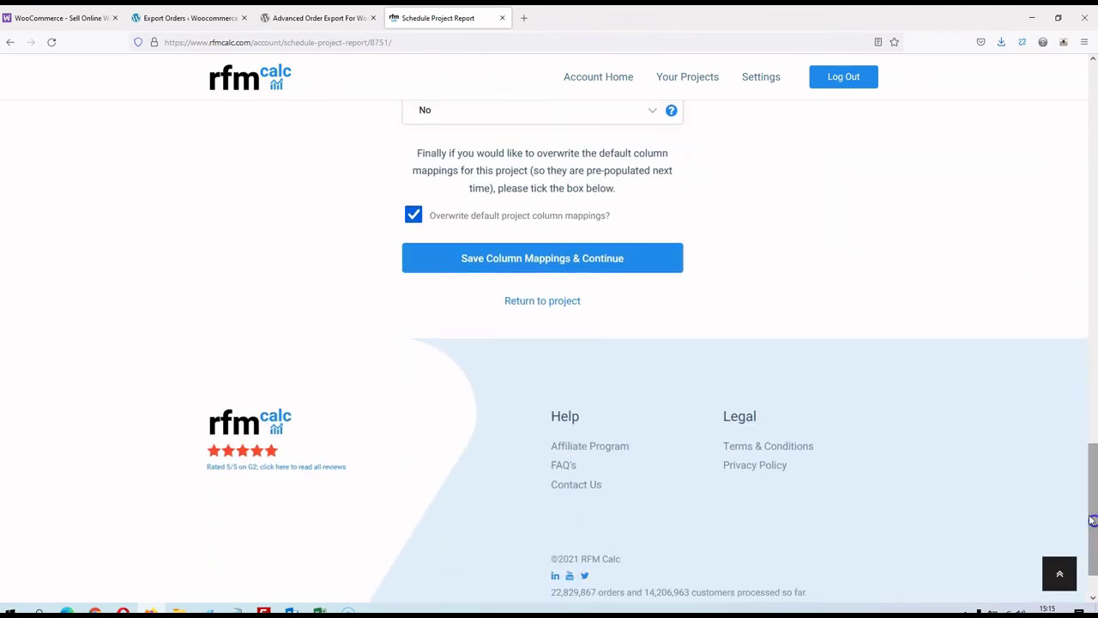
click(605, 262)
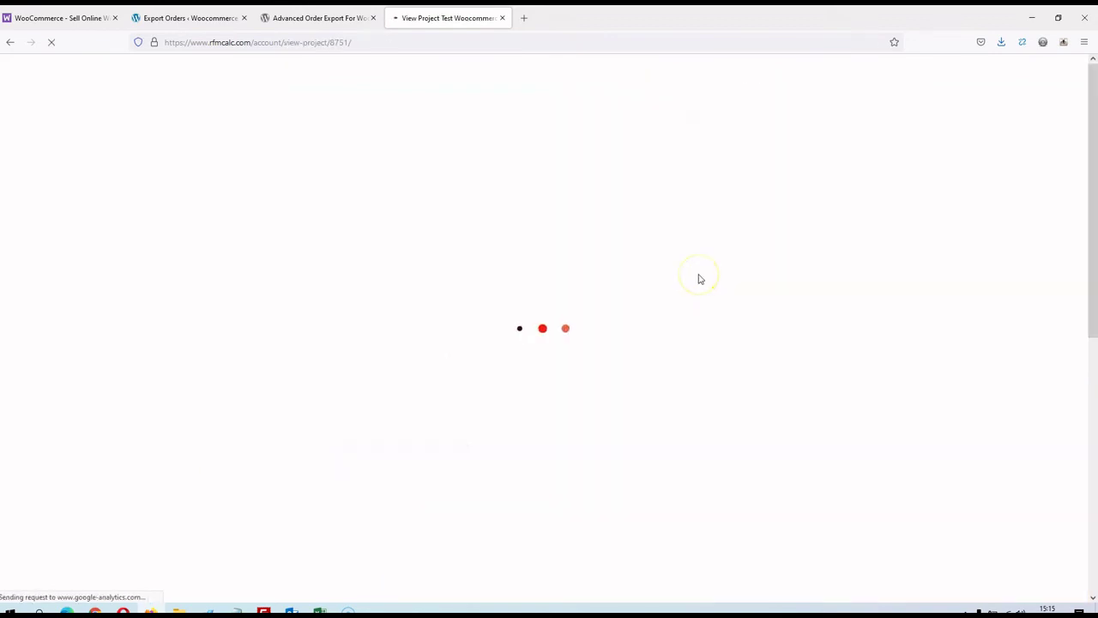
Check the status of the Woocommerce Test 1 report in the project's existing reports.
scroll(699, 279, down, 2)
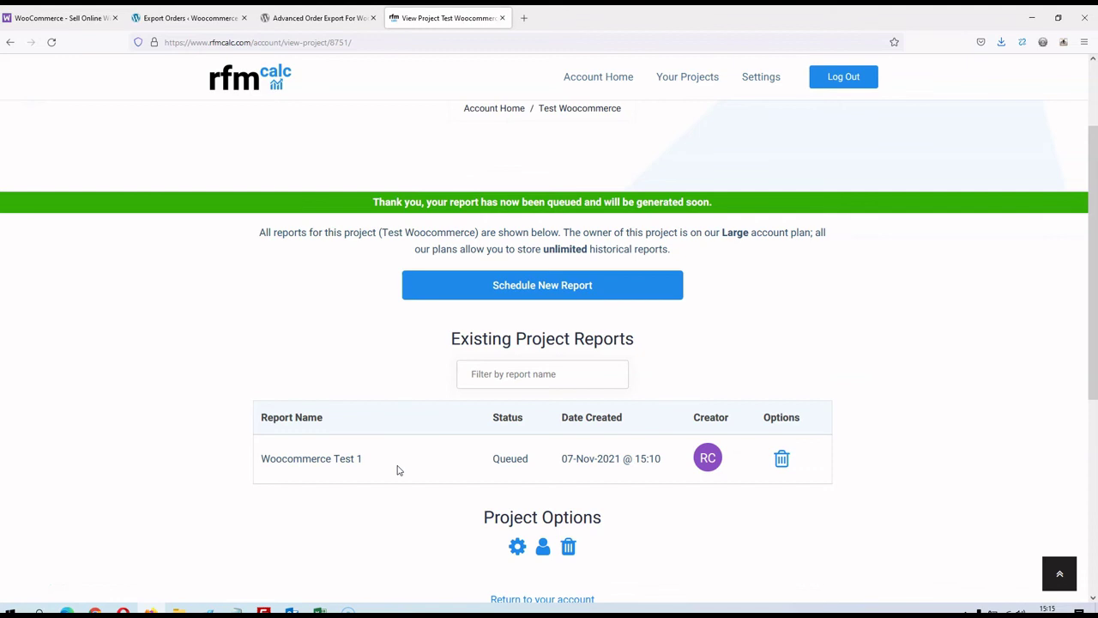
scroll(406, 409, up, 2)
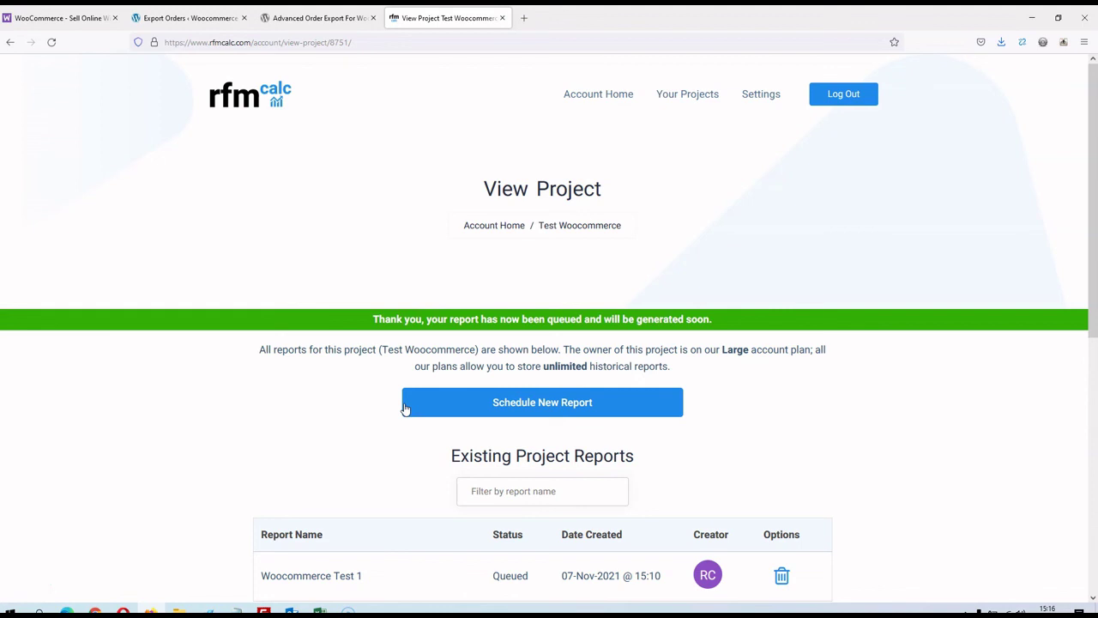
scroll(318, 375, down, 2)
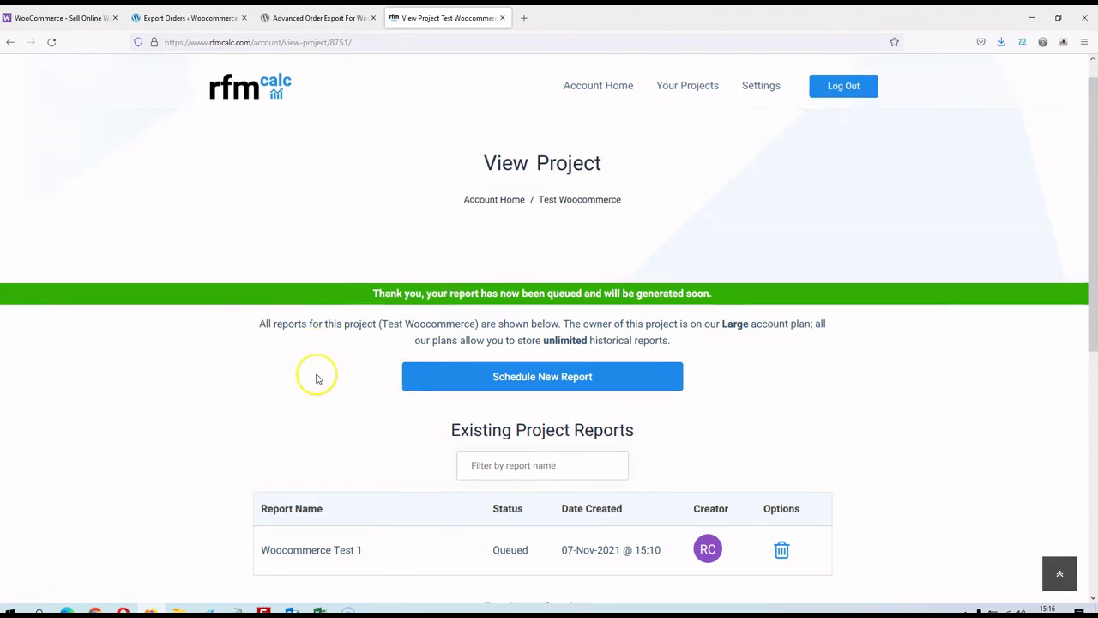
scroll(318, 378, up, 2)
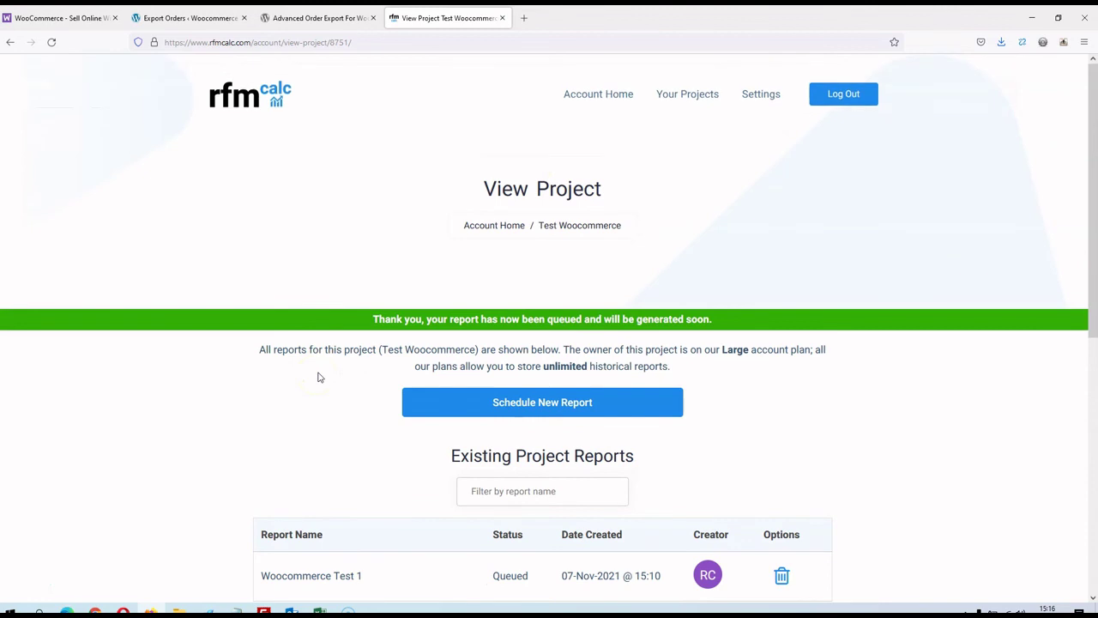